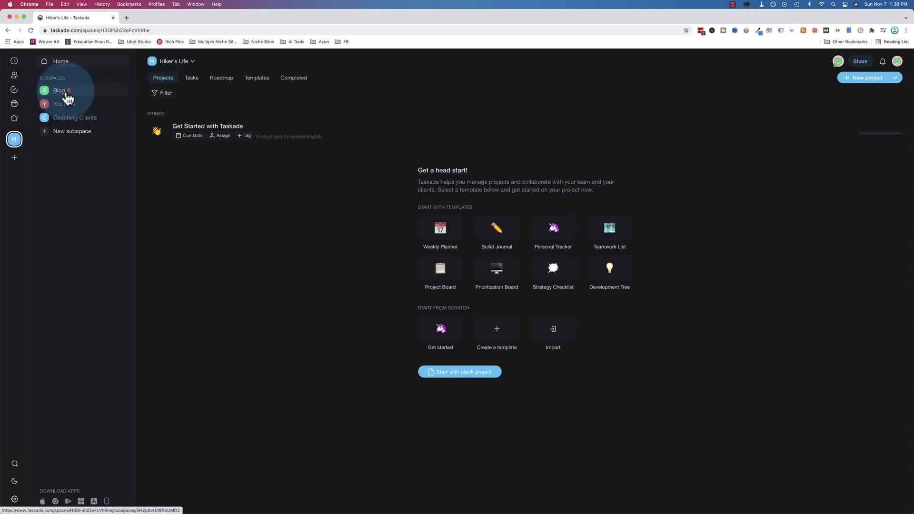
Step: Start a new subspace named Hiking Camp and make it red
click(59, 133)
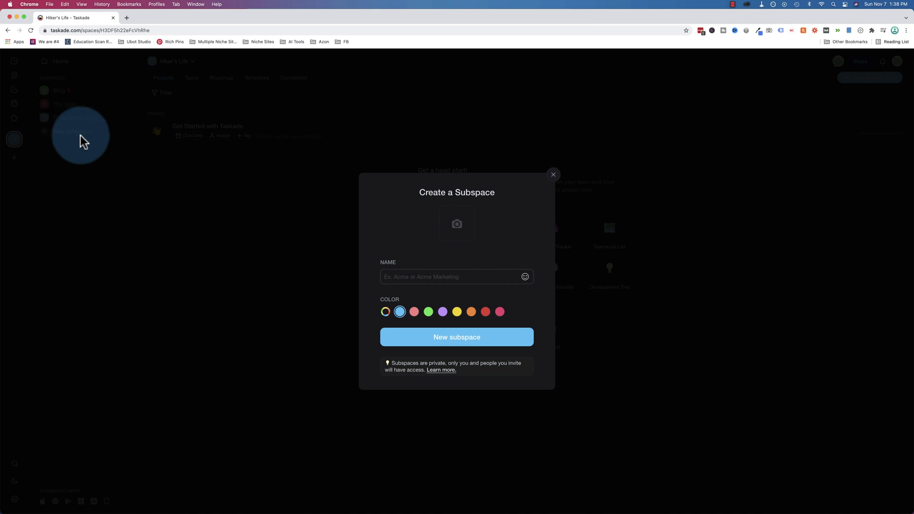
click(404, 276)
text(Hiking Camp)
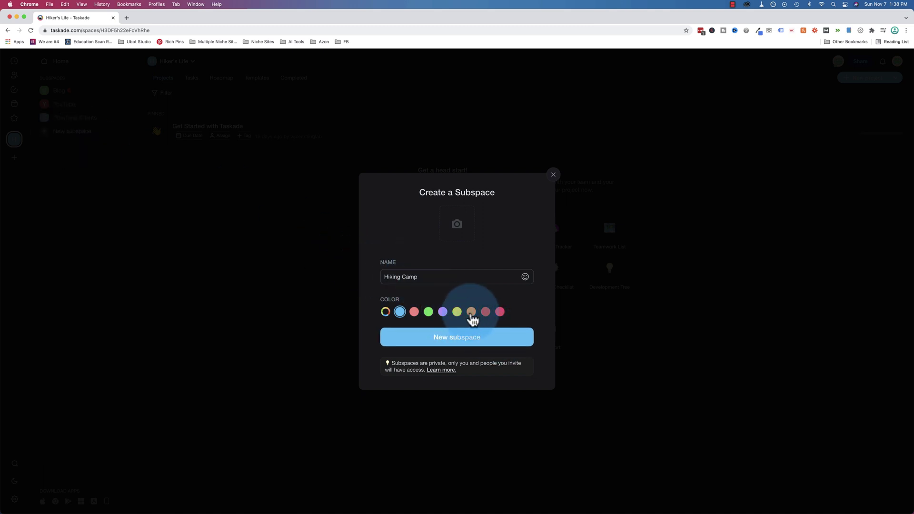
click(485, 312)
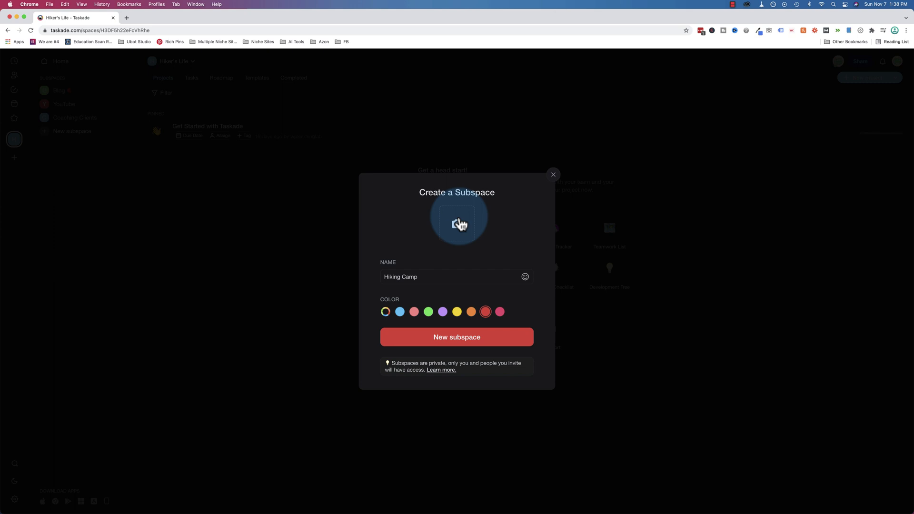
Step: Add an animal emoji to the name, create the subspace, and close the Invite dialog
click(397, 277)
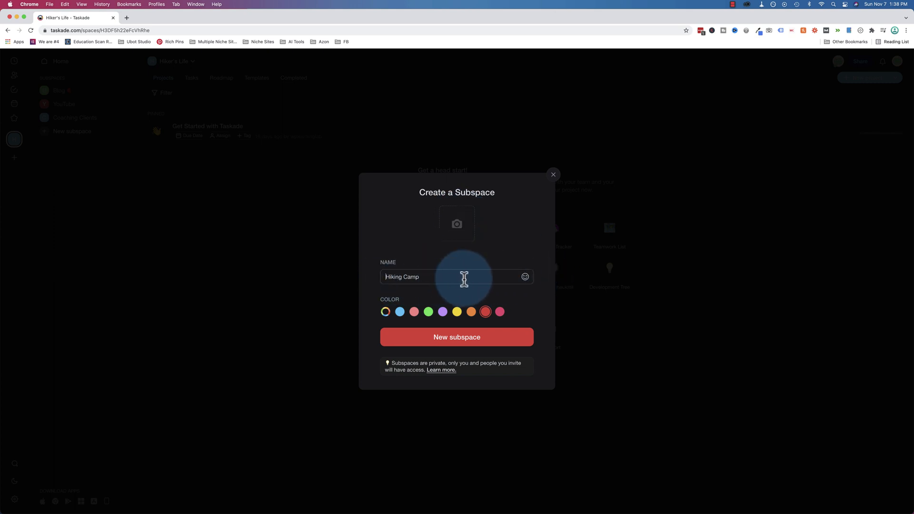
click(525, 277)
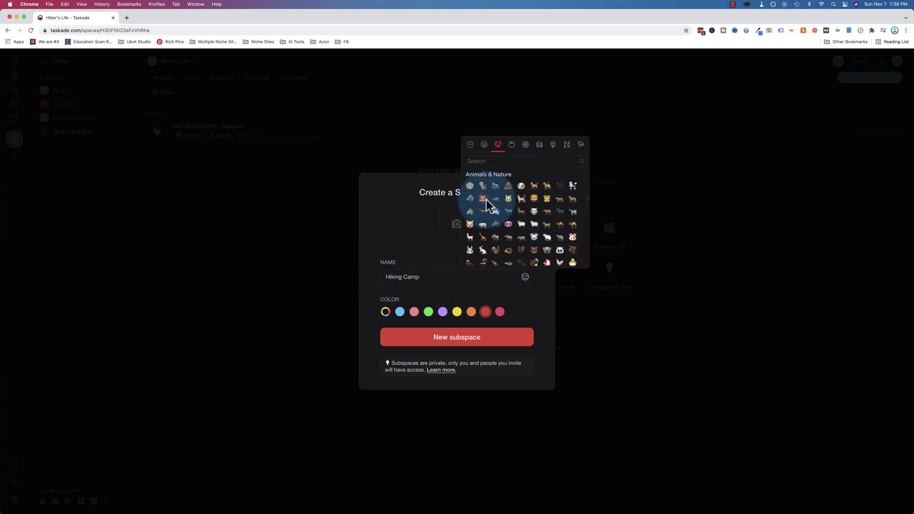
click(482, 187)
click(462, 335)
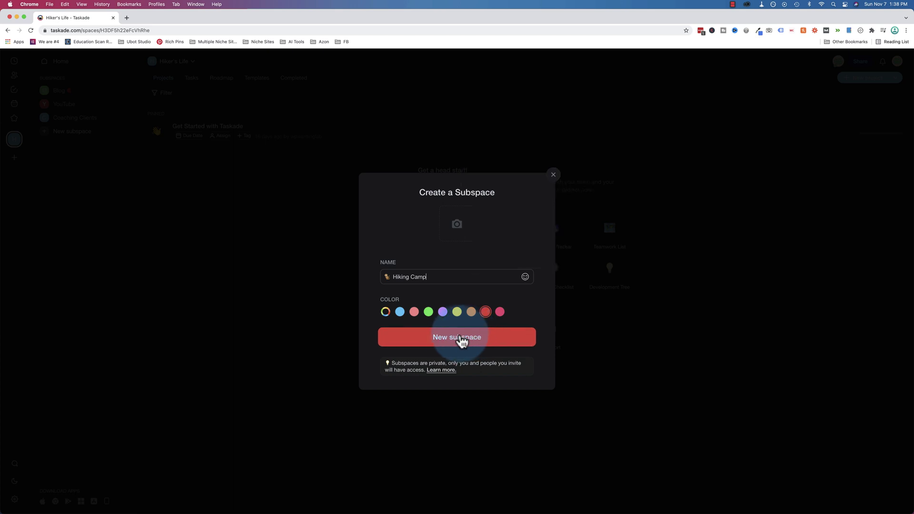
click(454, 339)
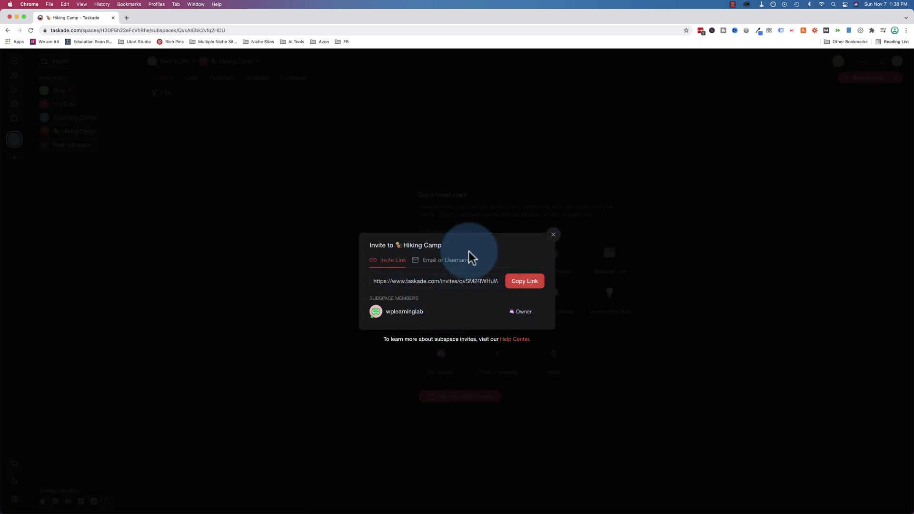
click(553, 235)
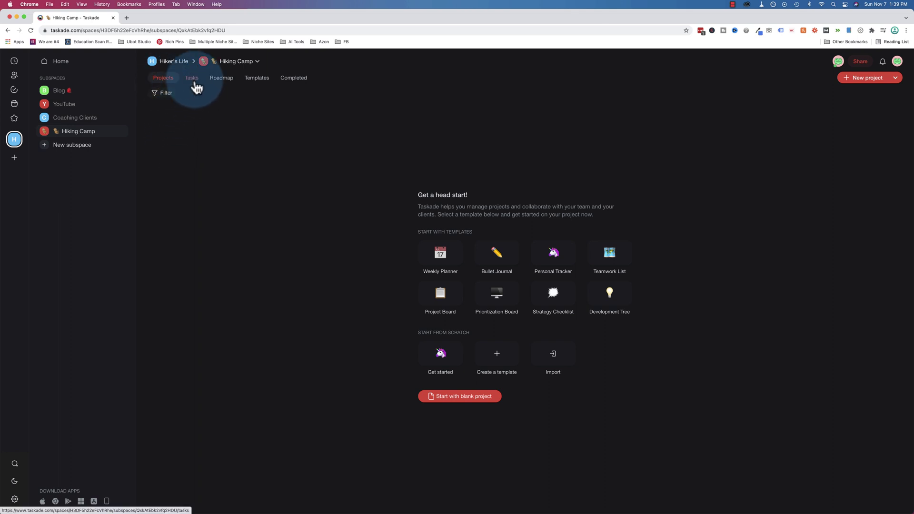
click(221, 85)
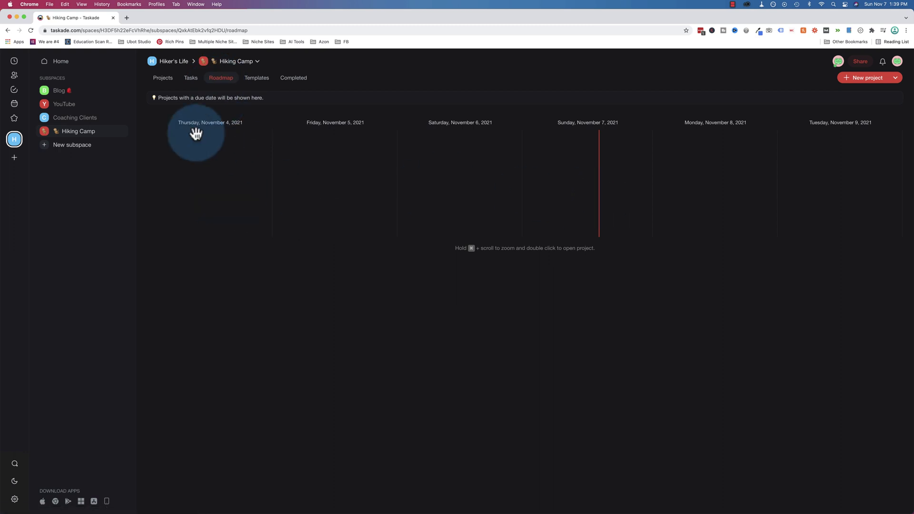
click(162, 81)
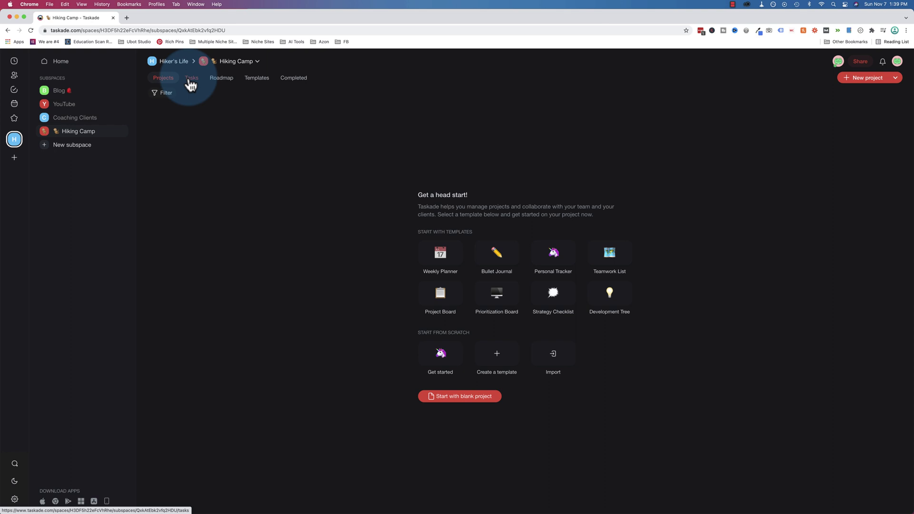
click(263, 85)
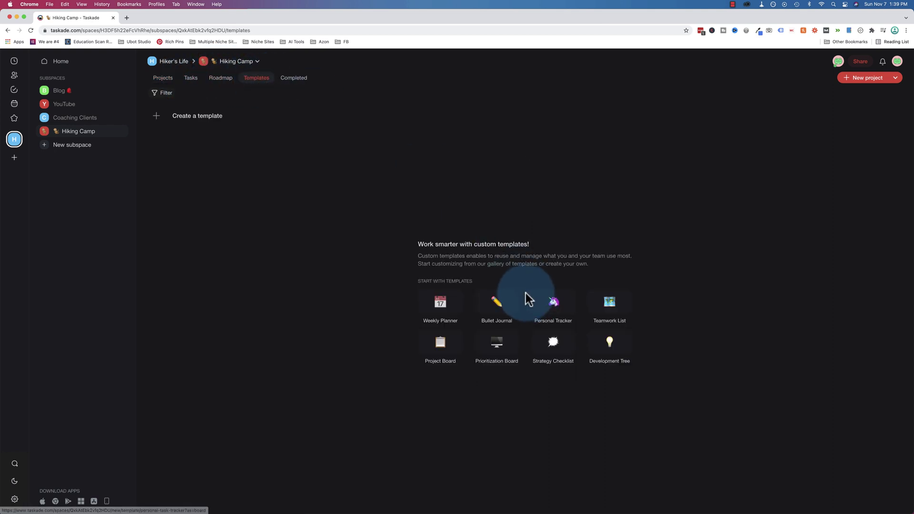
click(296, 88)
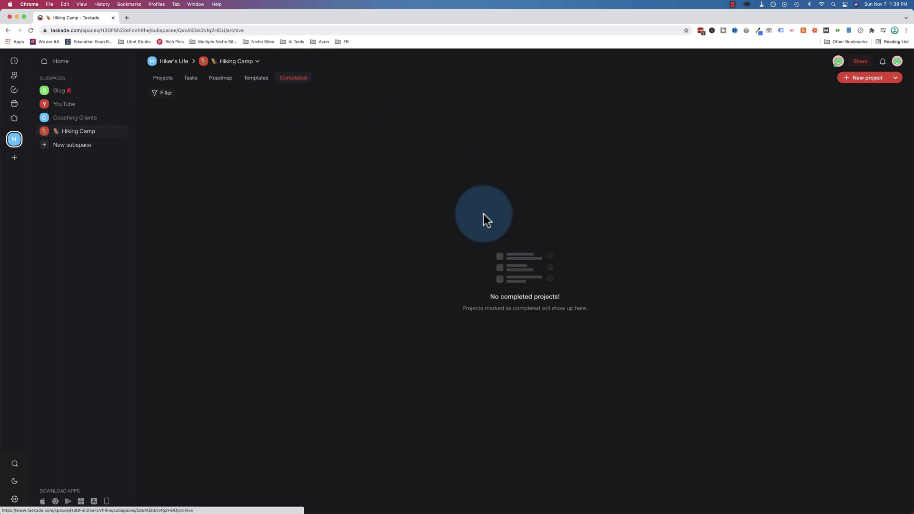
click(163, 79)
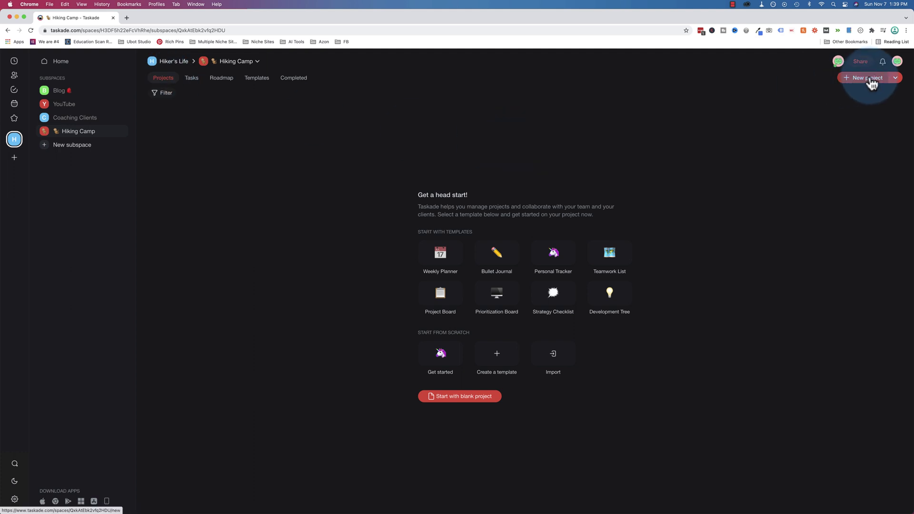
Step: Start a new project titled Get Clients and preview the block types without adding one
click(845, 82)
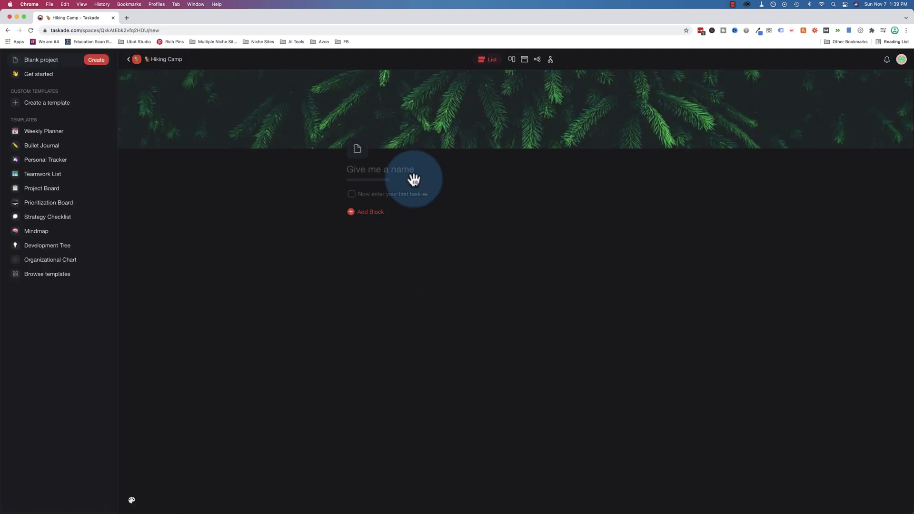
text(Get Cleint)
key(BackSpace)
key(BackSpace)
key(BackSpace)
key(BackSpace)
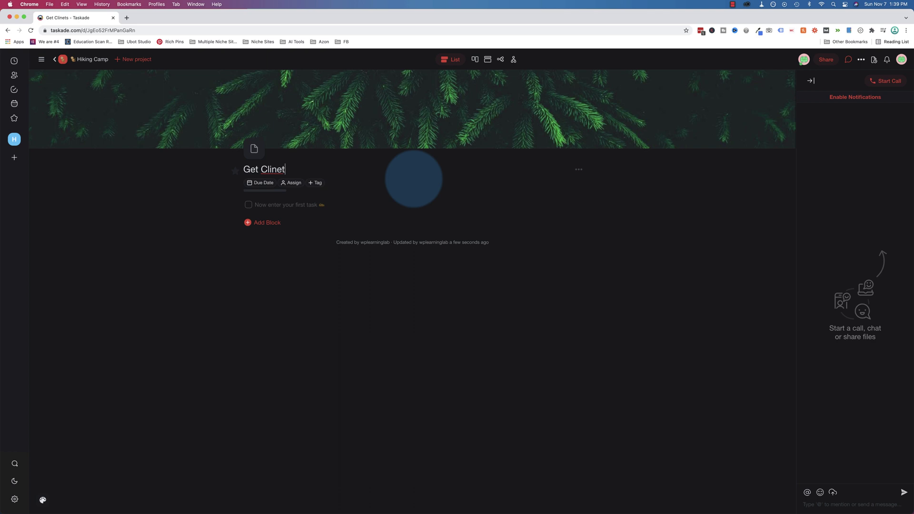
text(ients)
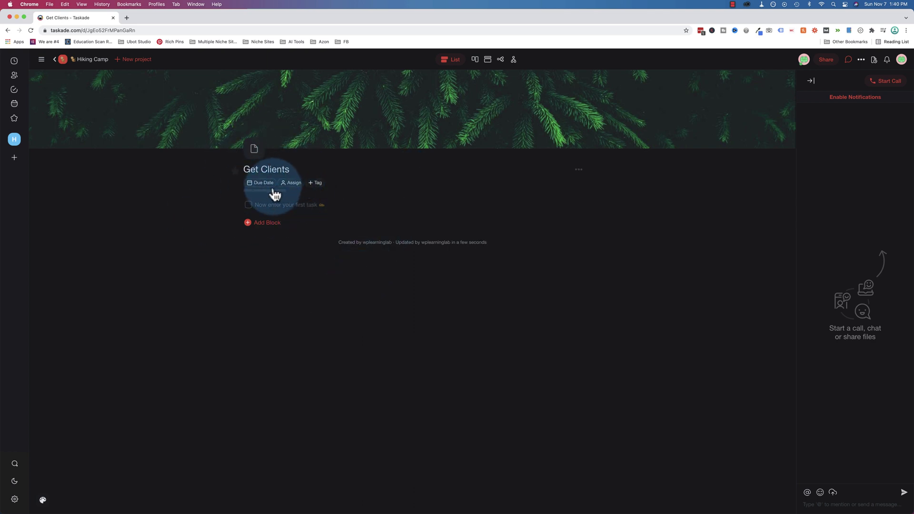
click(263, 224)
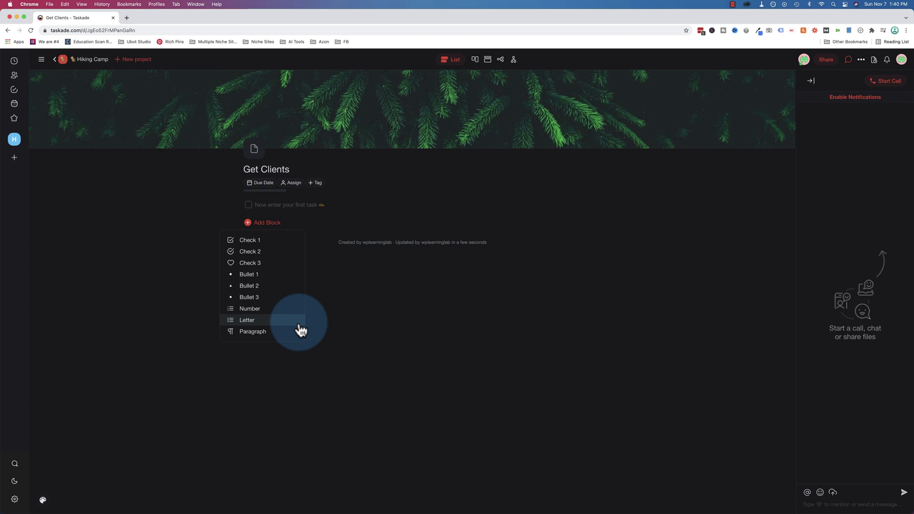
click(566, 268)
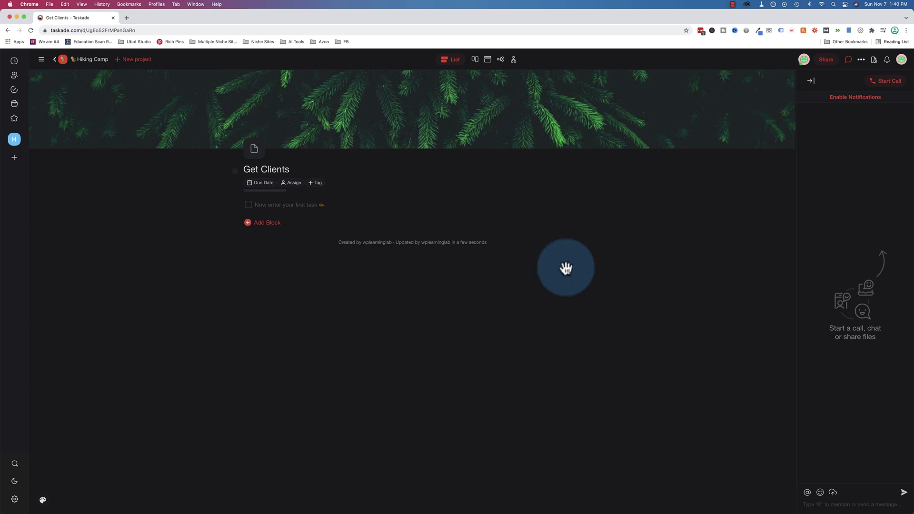
Step: Open the Blog subspace's Projects list showing its two projects
click(884, 82)
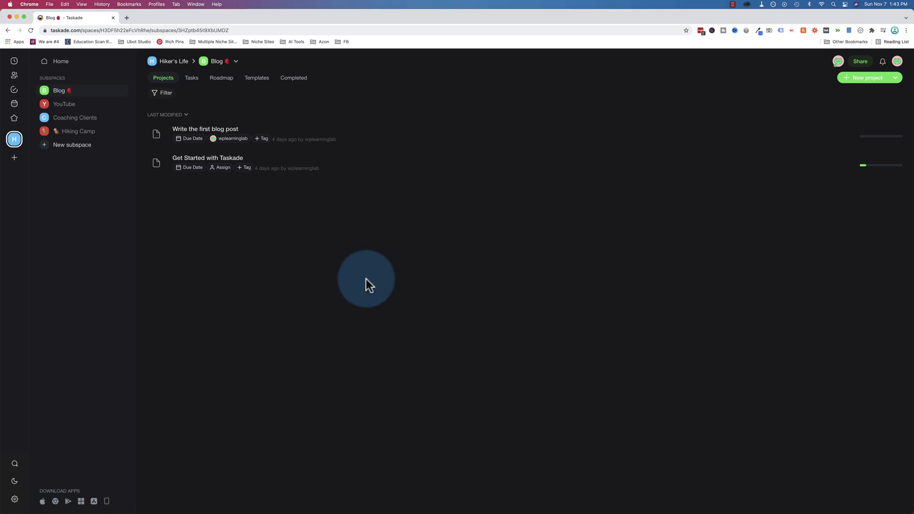
Step: View the Blog templates, then choose Browse templates from the New project dropdown
click(257, 80)
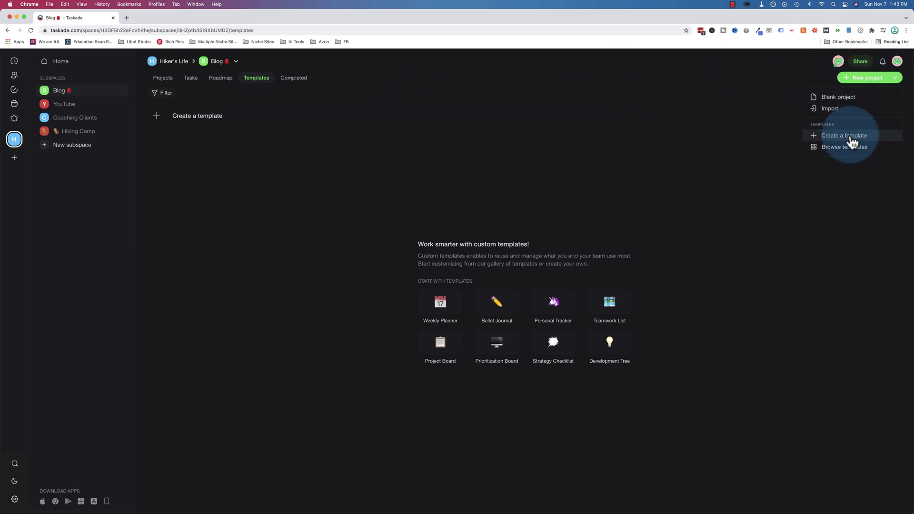
click(767, 213)
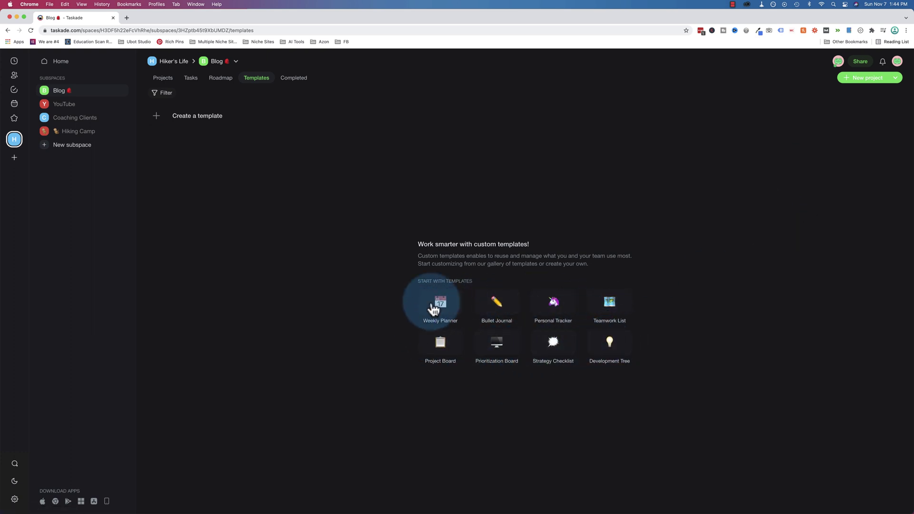
click(895, 79)
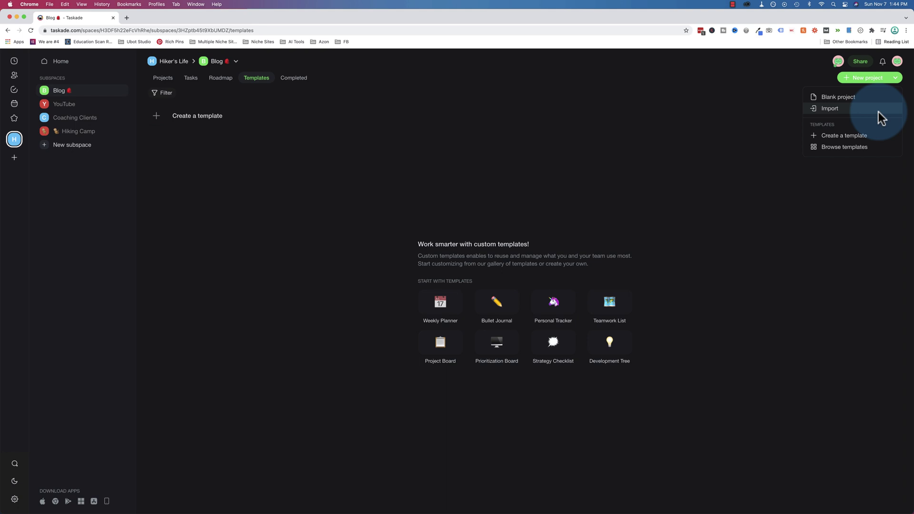
click(830, 145)
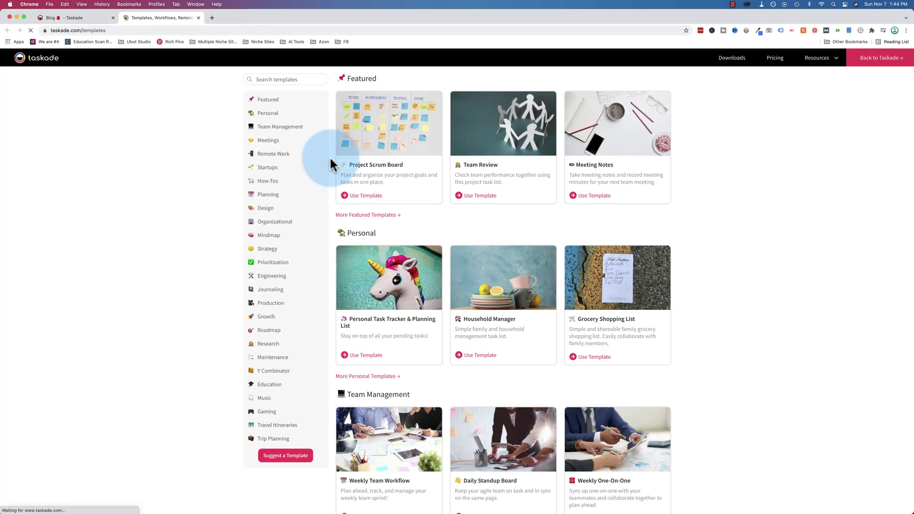
Step: Scroll the template gallery down to Education and use the School Project Plan template
scroll(329, 156, down, 1)
scroll(330, 159, up, 1)
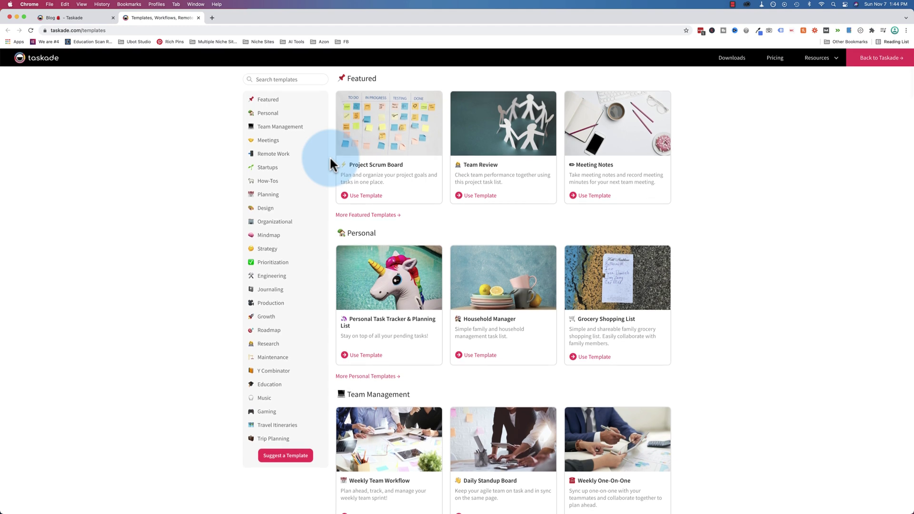
scroll(331, 160, down, 5)
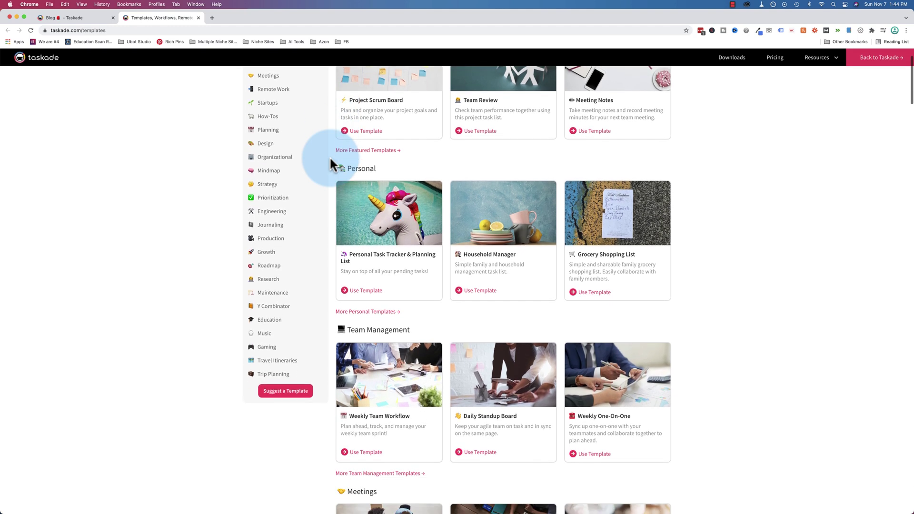
scroll(329, 157, down, 8)
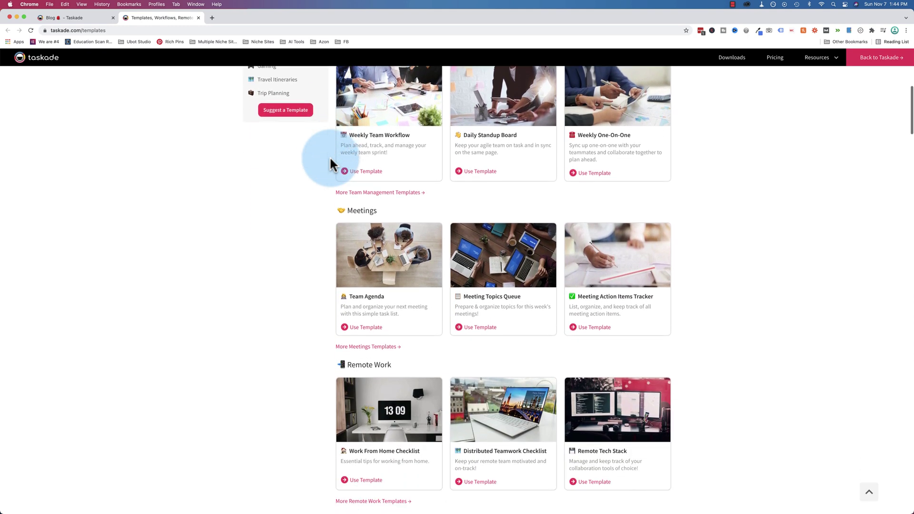
scroll(329, 157, down, 7)
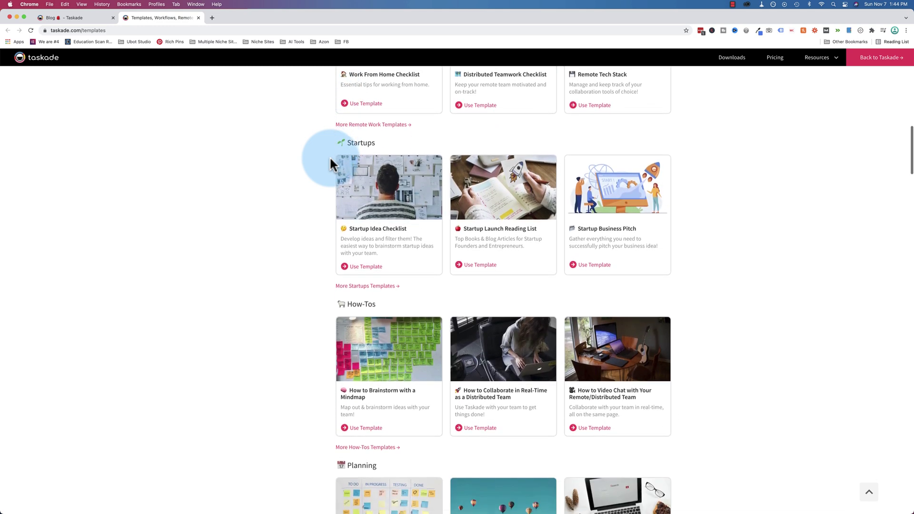
scroll(330, 156, down, 4)
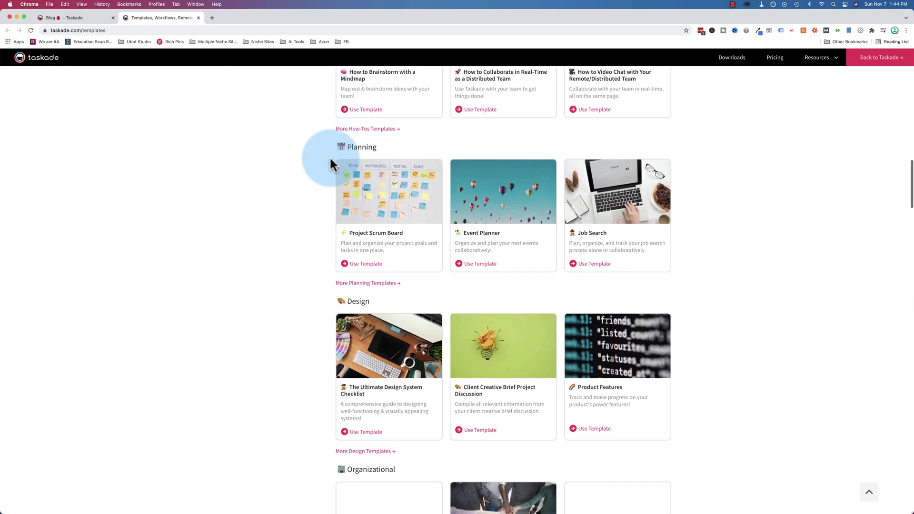
scroll(329, 162, down, 9)
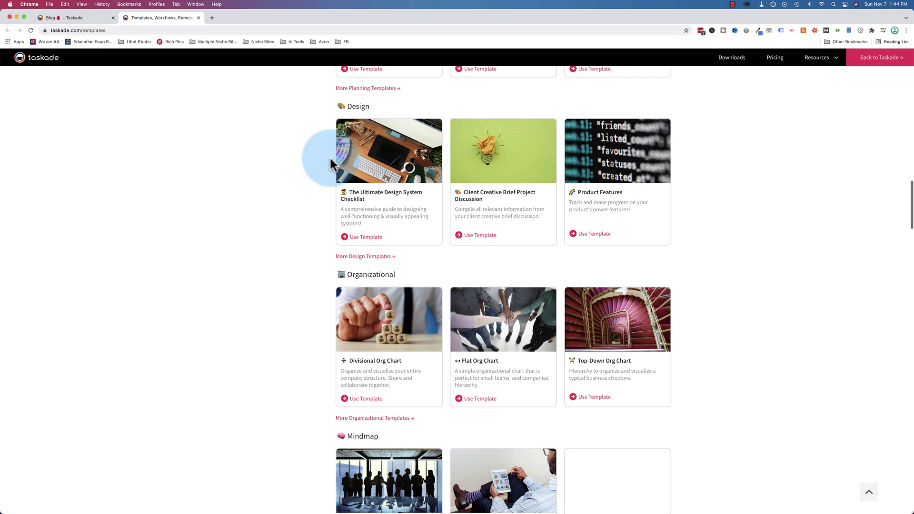
scroll(329, 162, down, 10)
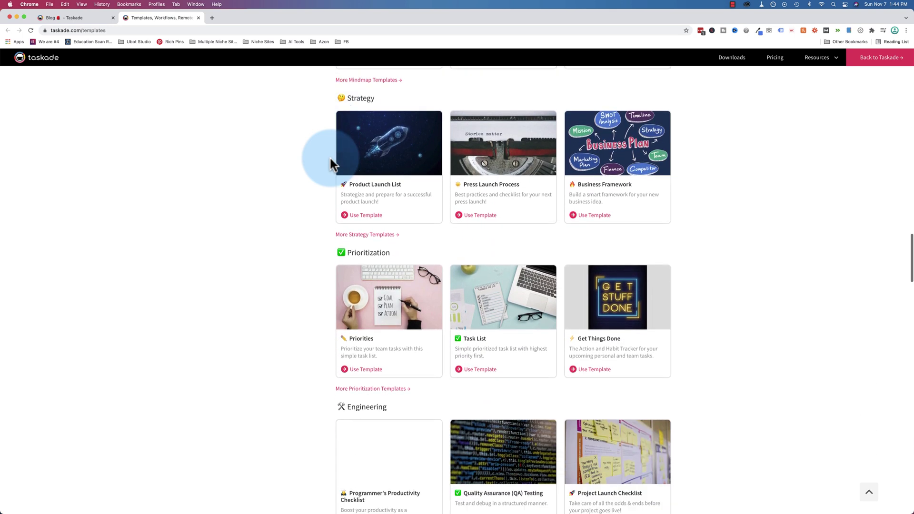
scroll(330, 157, down, 12)
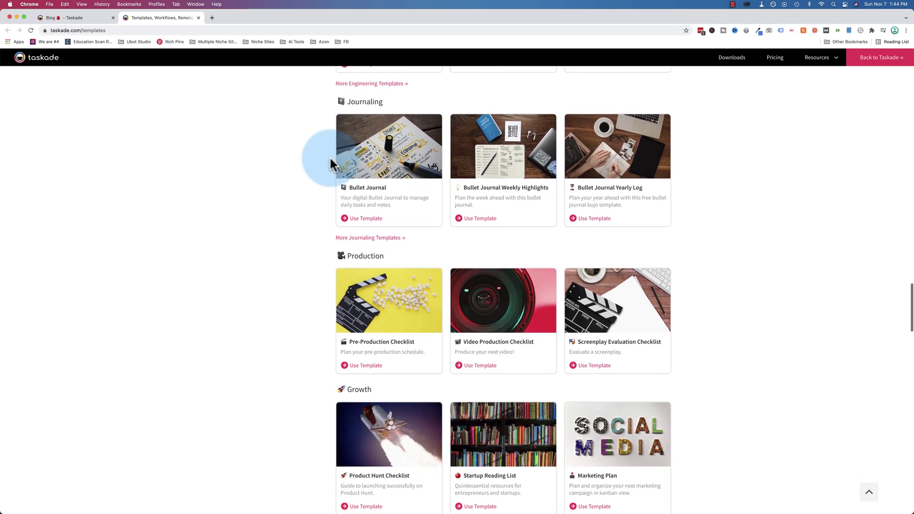
scroll(330, 157, down, 12)
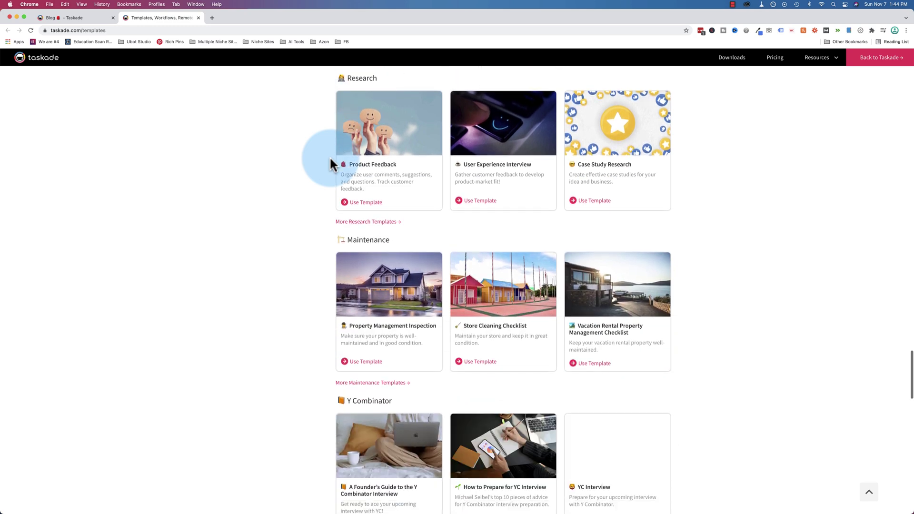
scroll(330, 161, down, 2)
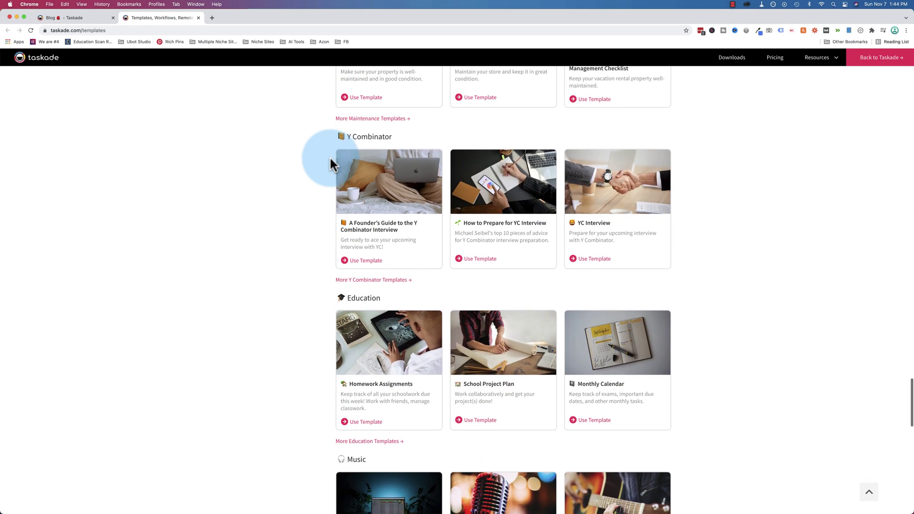
scroll(330, 157, down, 3)
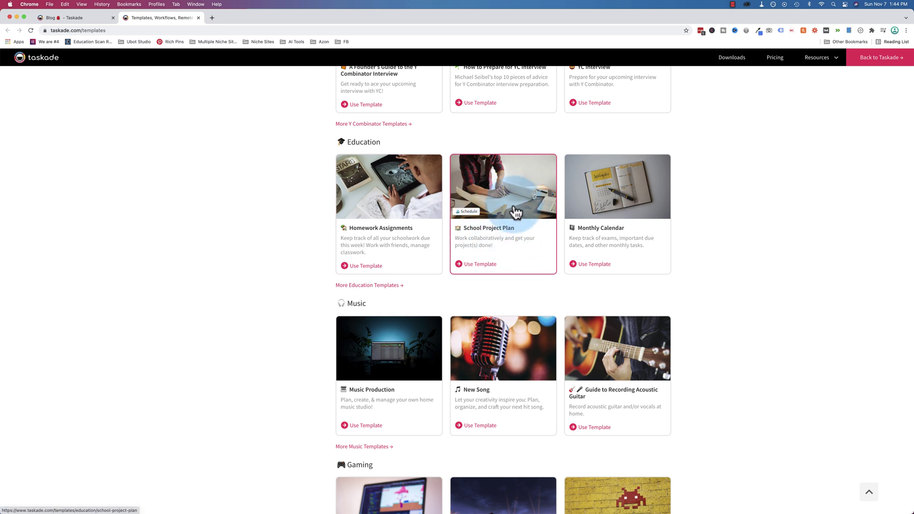
click(479, 263)
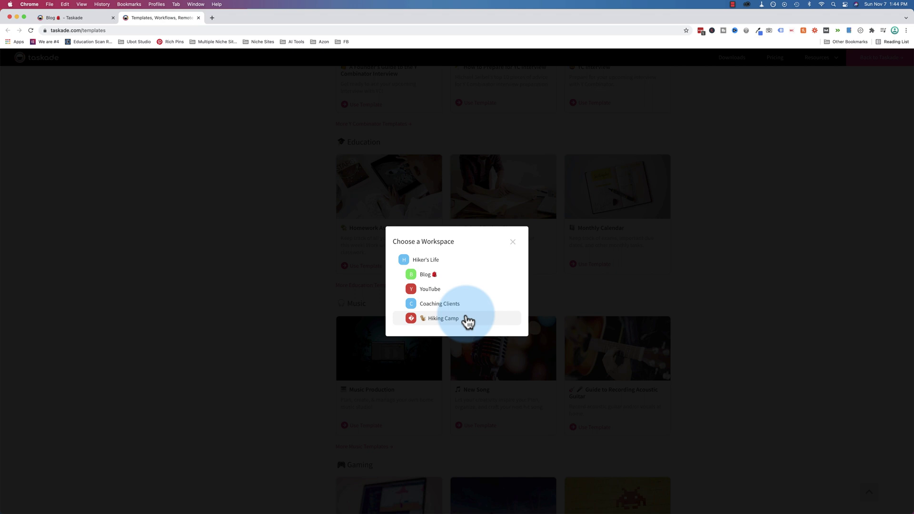
Step: Add the template to Hiking Camp and scroll through the new School Project Plan project
click(435, 319)
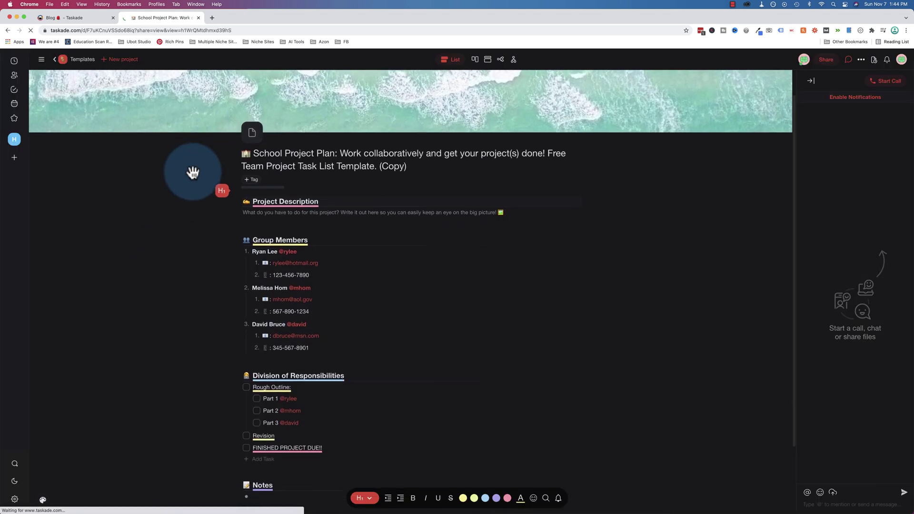
scroll(193, 172, down, 3)
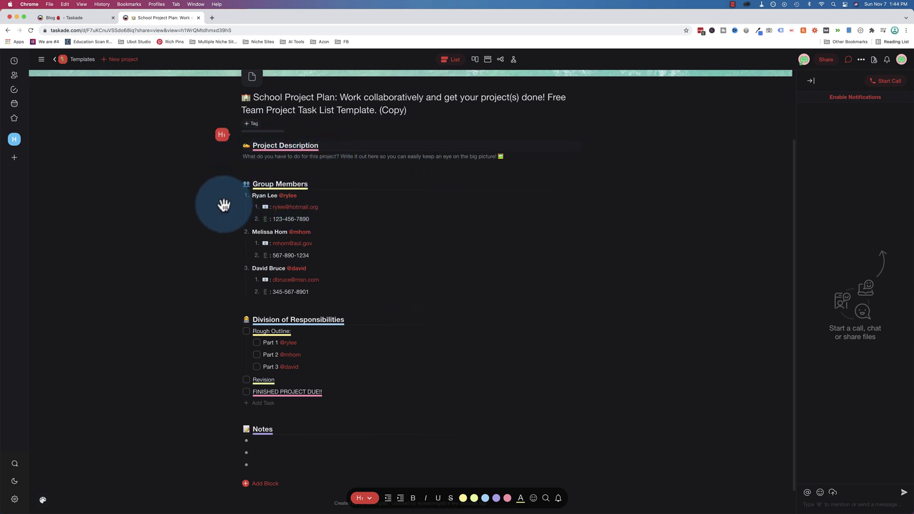
scroll(224, 205, down, 1)
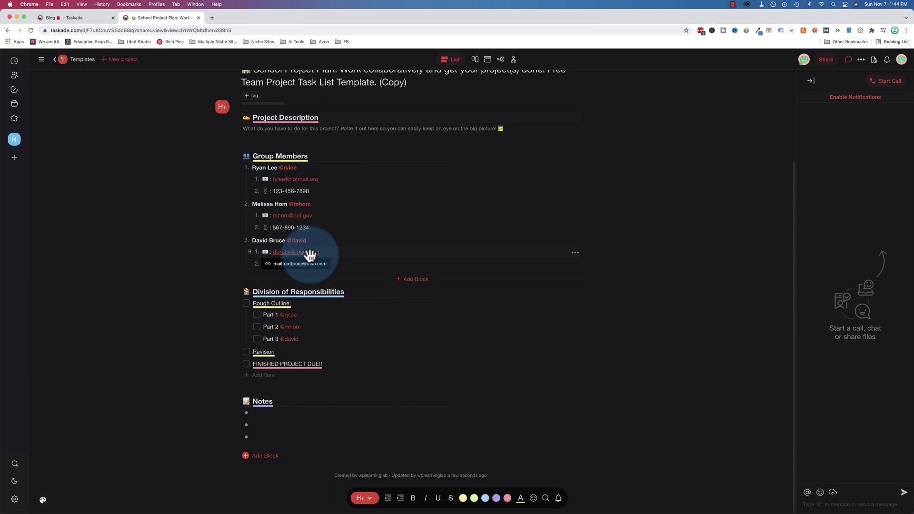
click(221, 255)
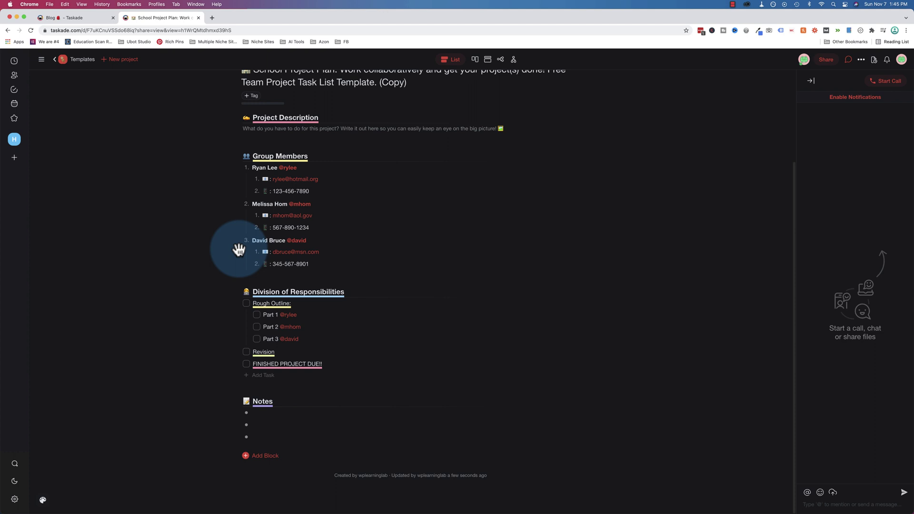
Step: Show the School Project Plan as a Board of columns
scroll(183, 229, up, 3)
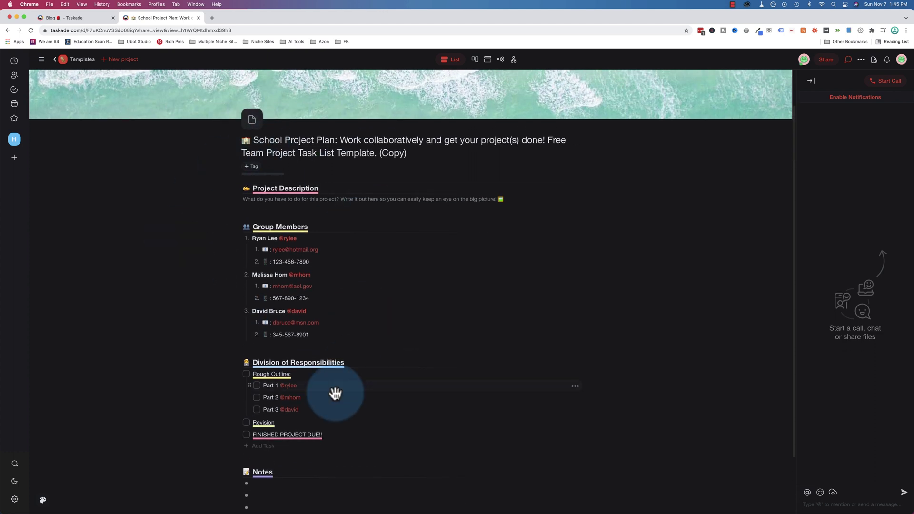
scroll(275, 269, up, 2)
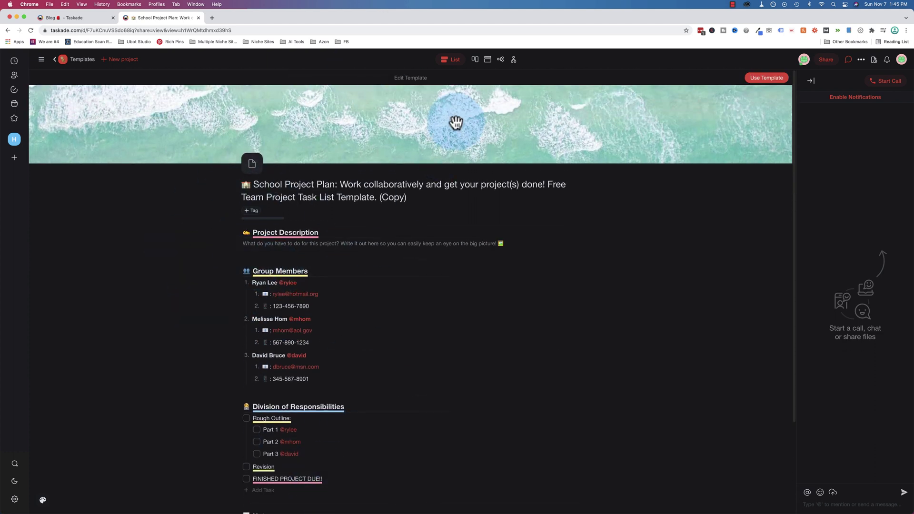
click(475, 60)
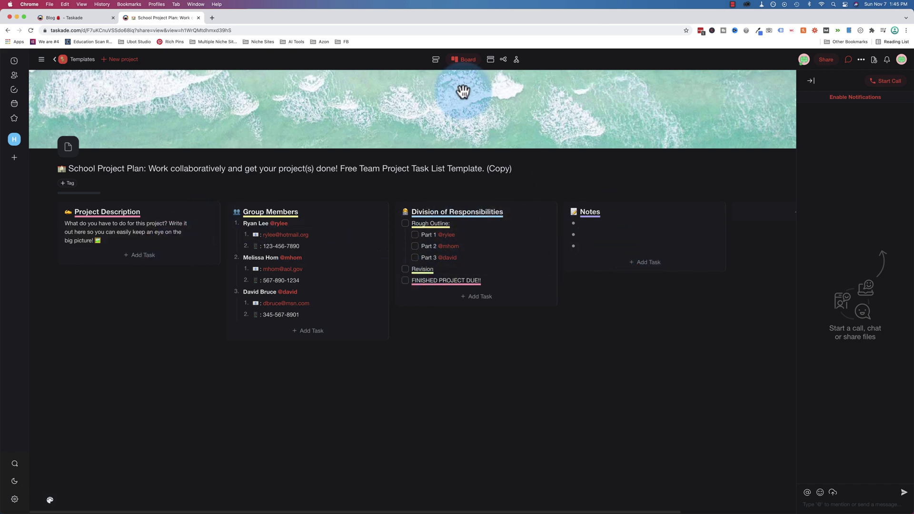
Step: Switch to the Action layout and look at the Project Description row's options without changing anything
click(491, 60)
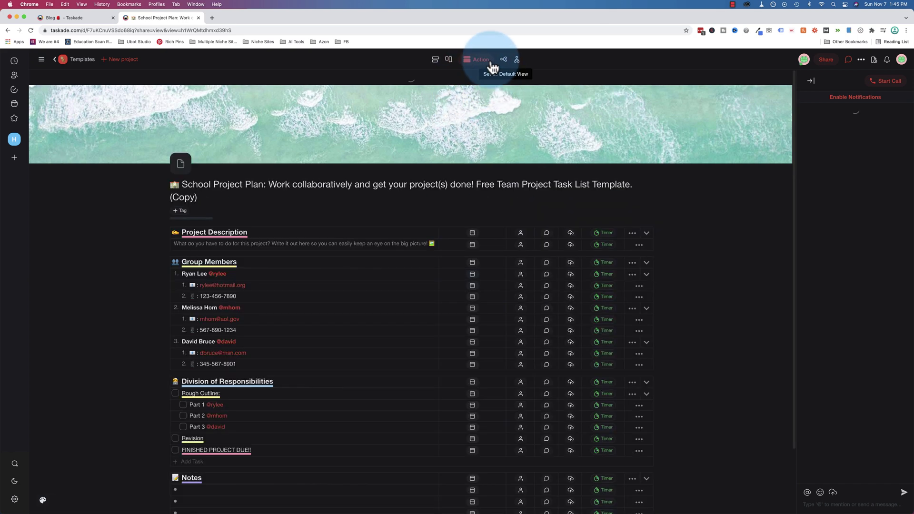
scroll(318, 165, down, 3)
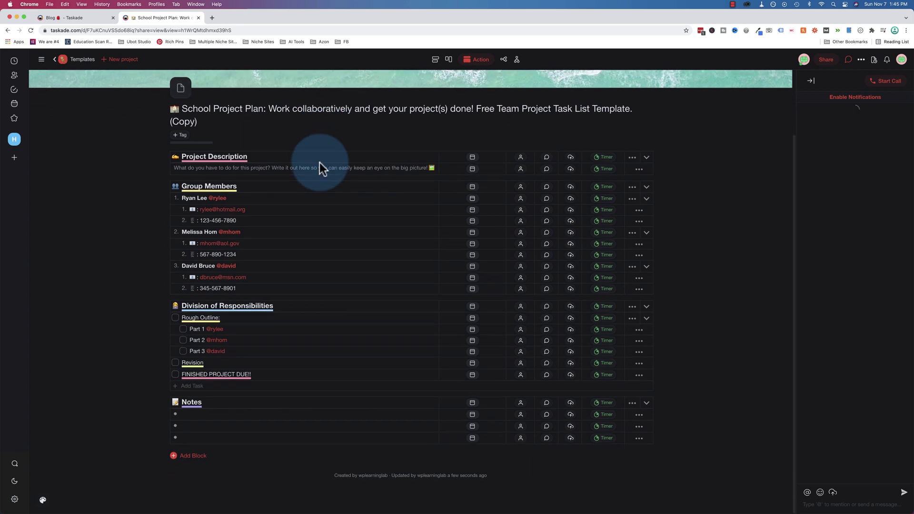
click(651, 188)
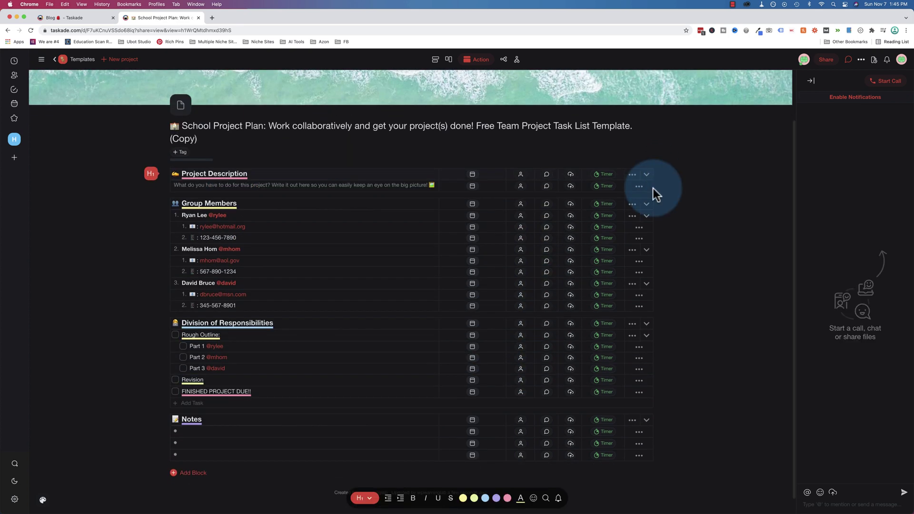
click(633, 176)
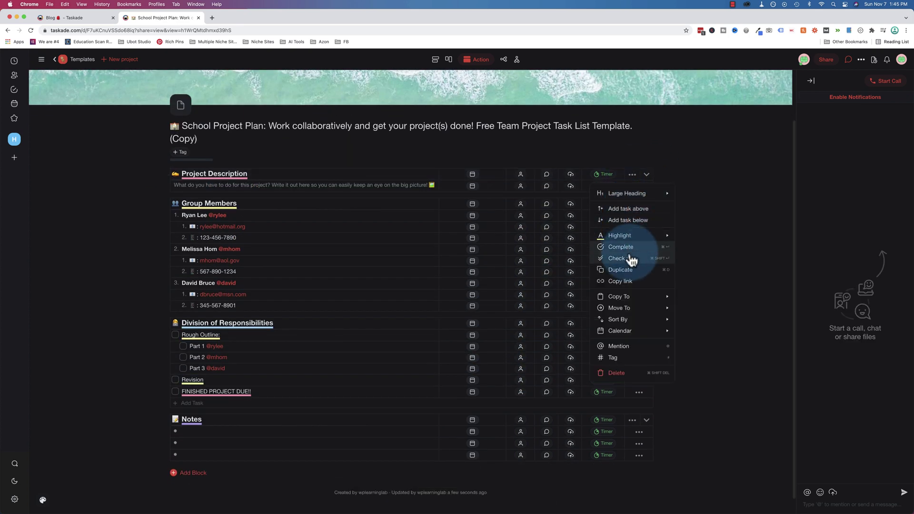
click(690, 162)
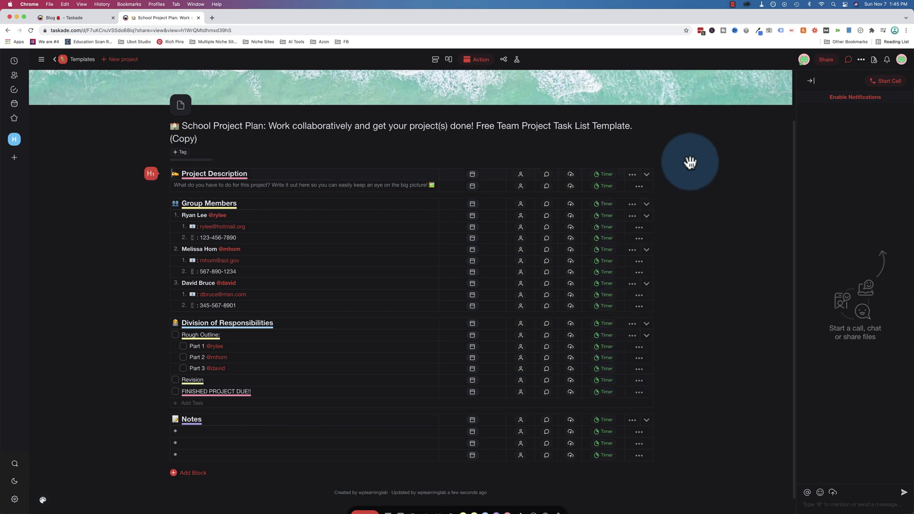
click(619, 186)
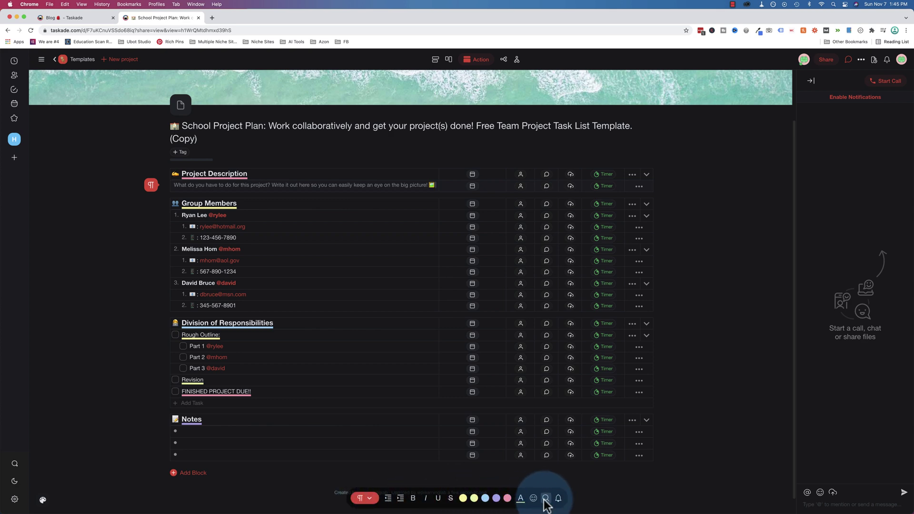
Step: Switch to the List layout and check the description's block-format choices without changing them
click(436, 60)
scroll(362, 269, down, 3)
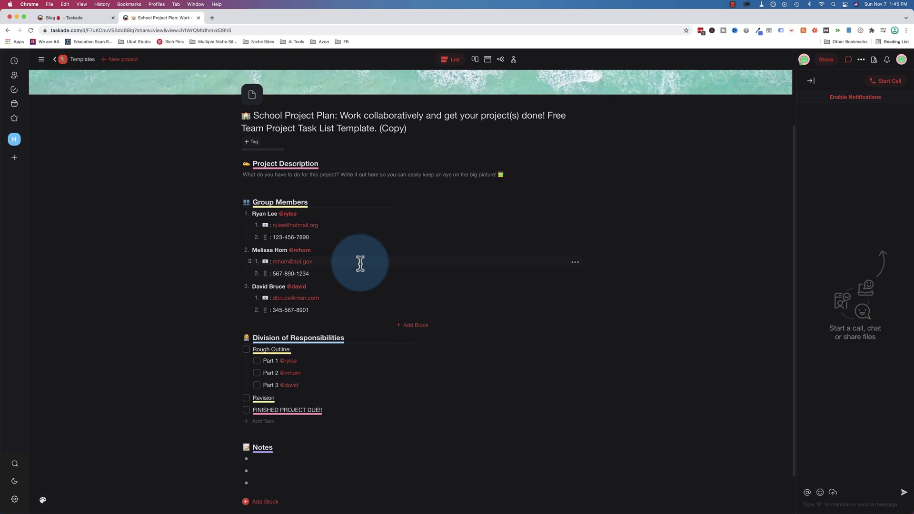
click(339, 176)
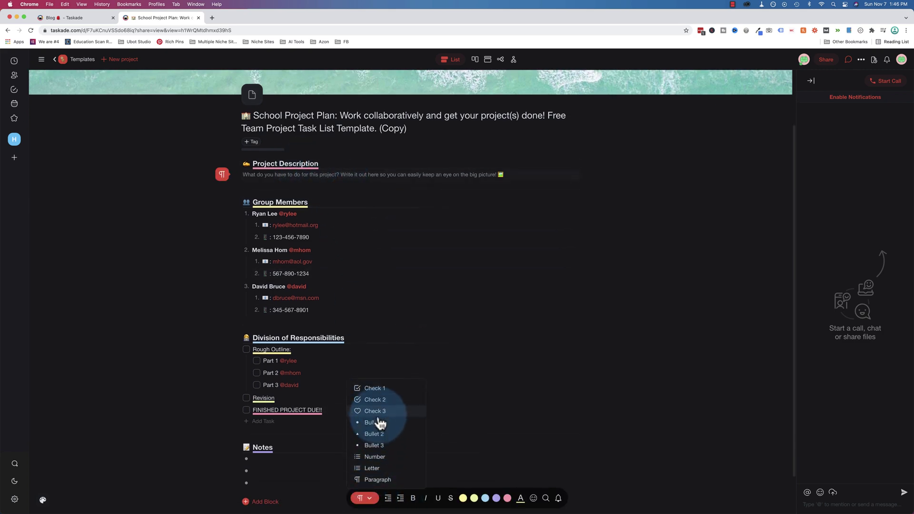
click(505, 439)
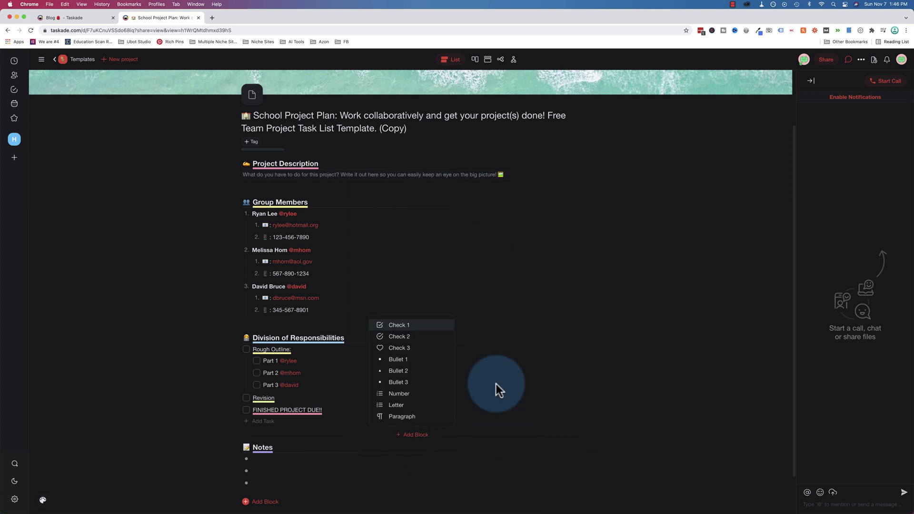
Step: View the School Project Plan as a mind map
click(500, 60)
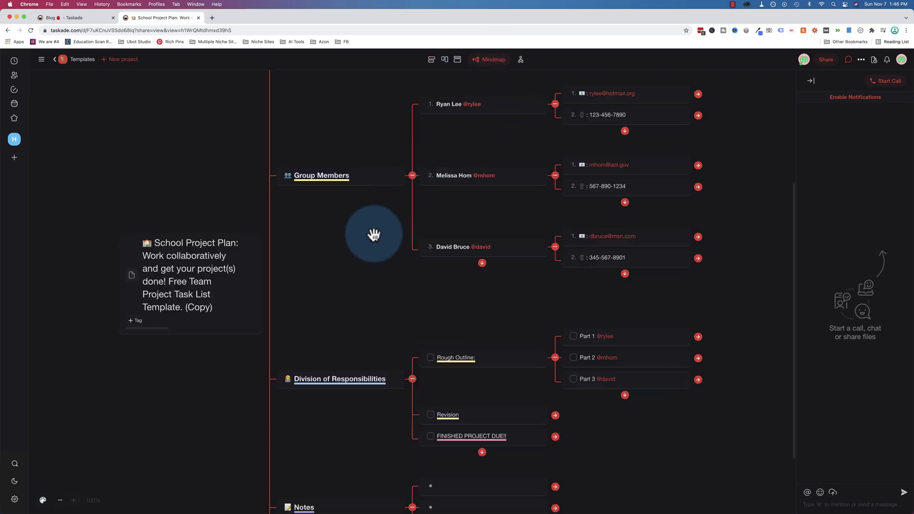
scroll(374, 234, up, 3)
scroll(373, 234, up, 2)
scroll(374, 234, down, 6)
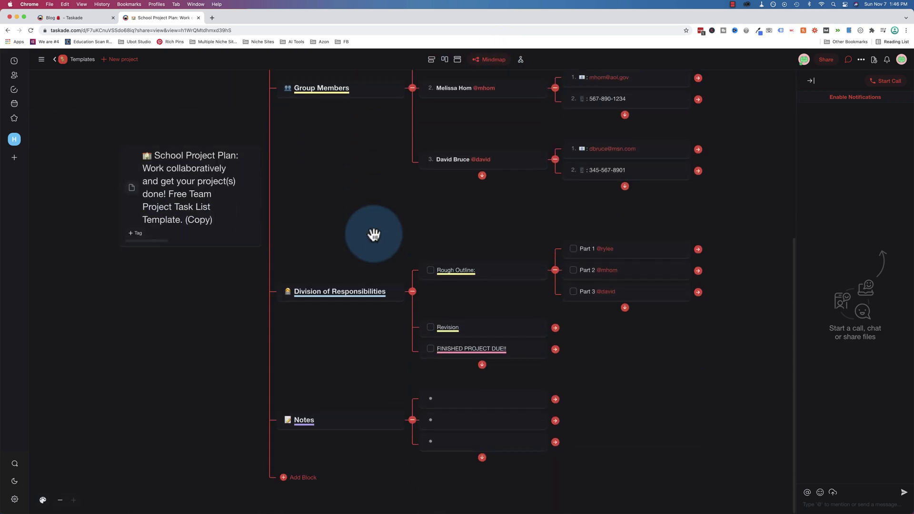
scroll(373, 235, up, 3)
Step: View it as an org chart, then return to the List layout
click(521, 59)
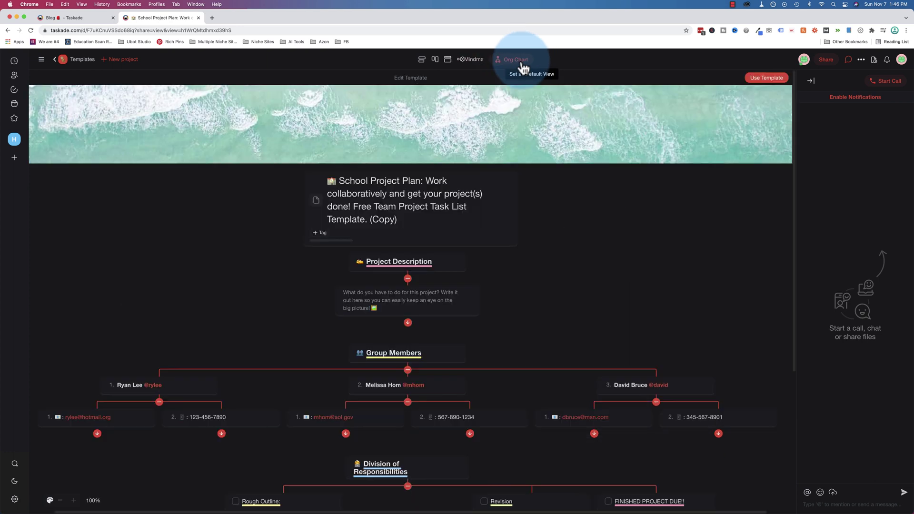
scroll(250, 225, down, 5)
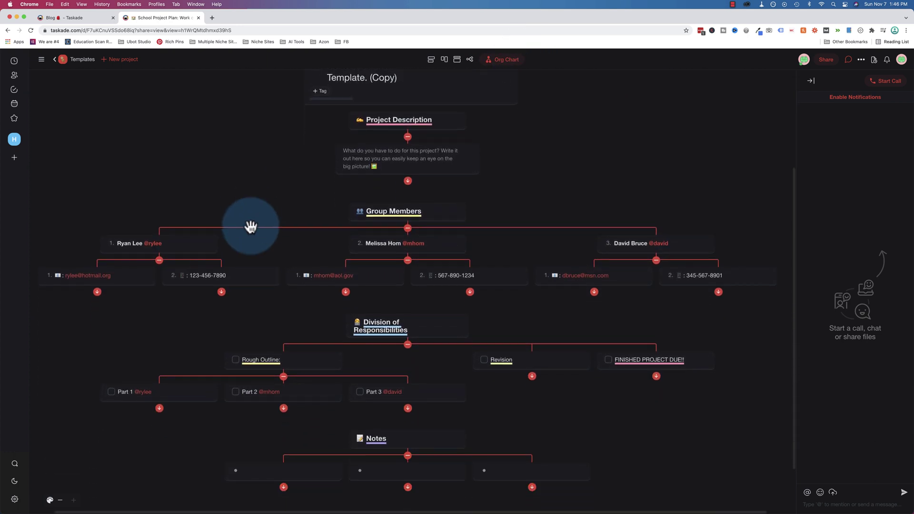
scroll(250, 226, up, 3)
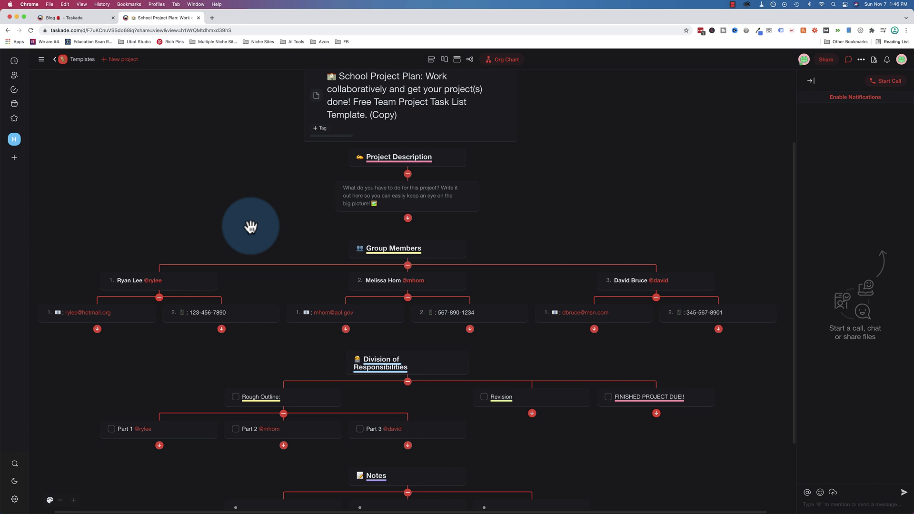
click(425, 59)
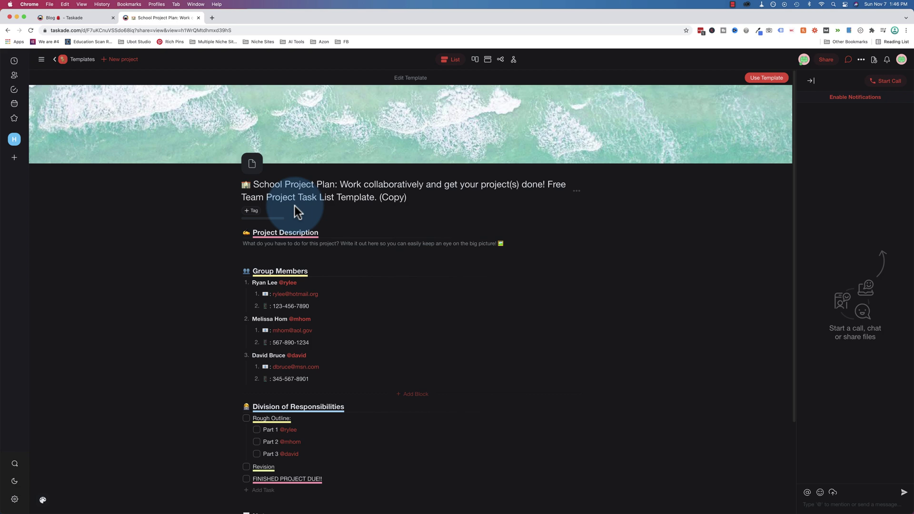
Step: In the Blog's blog post project, add a Title checklist block and then delete it
click(14, 143)
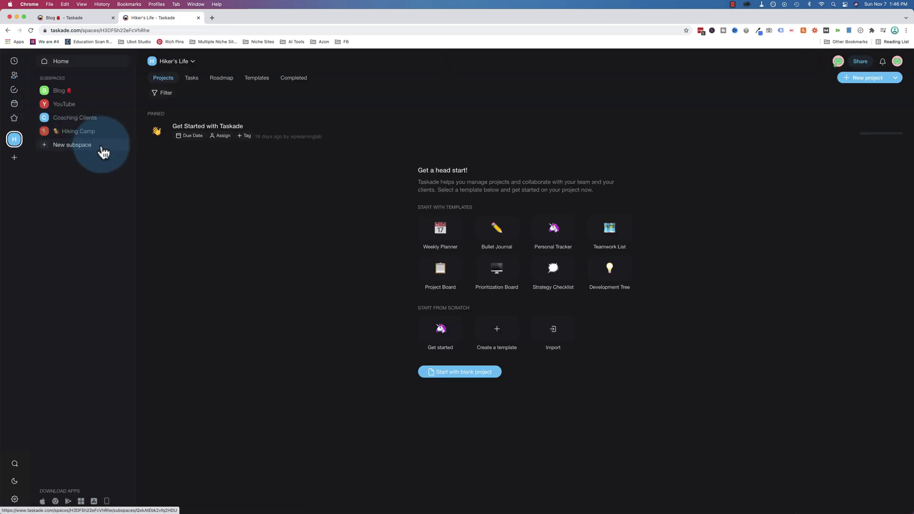
click(58, 95)
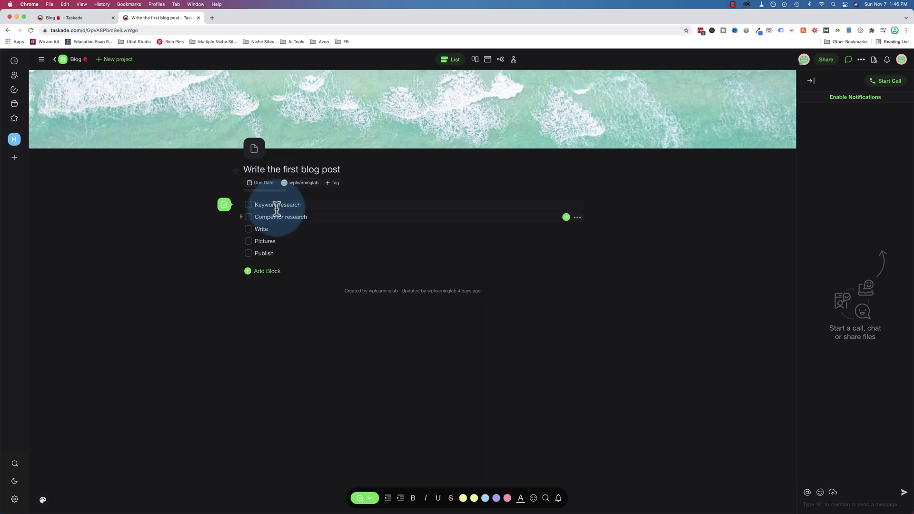
click(266, 272)
click(247, 293)
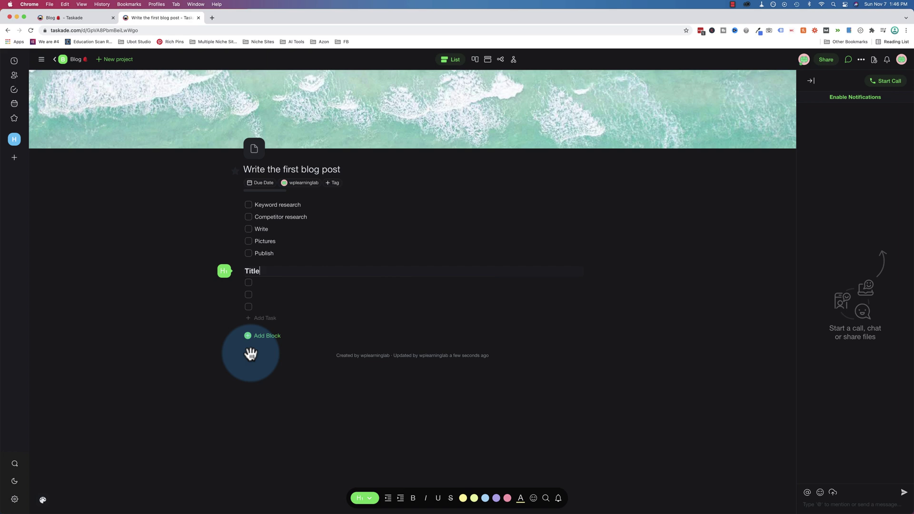
click(577, 266)
click(567, 267)
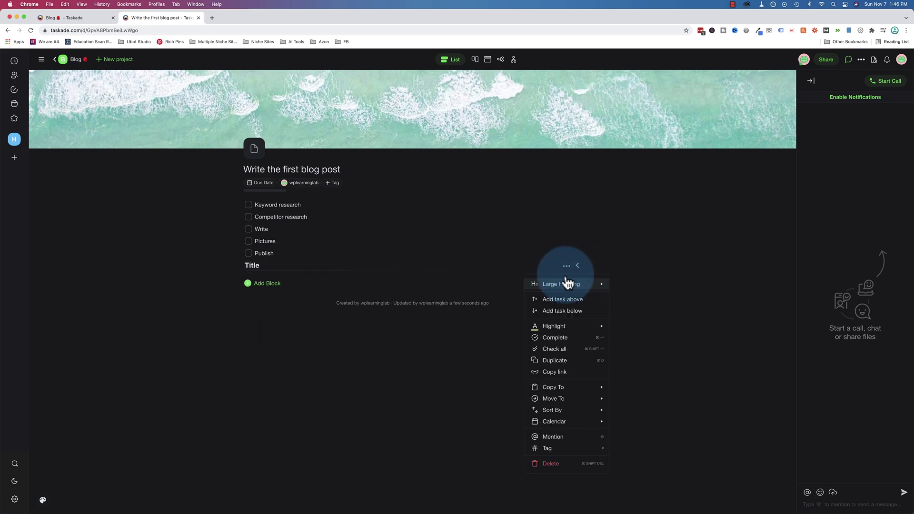
click(550, 464)
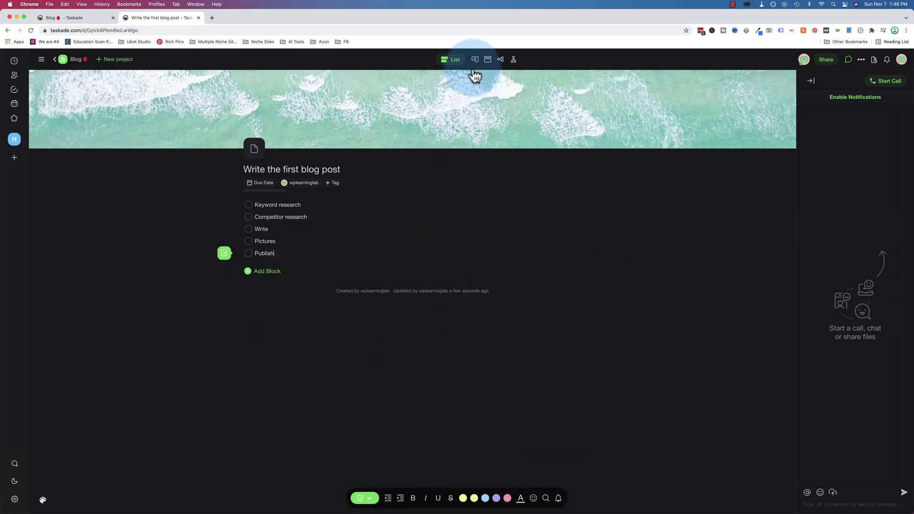
Step: Preview the tasks in Board, Action, Mindmap and Org Chart views, then return to List
click(475, 60)
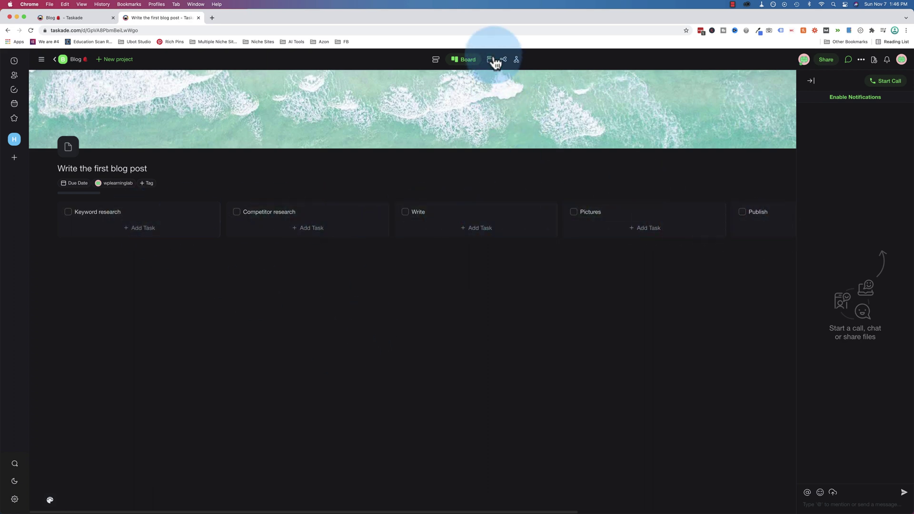
click(491, 60)
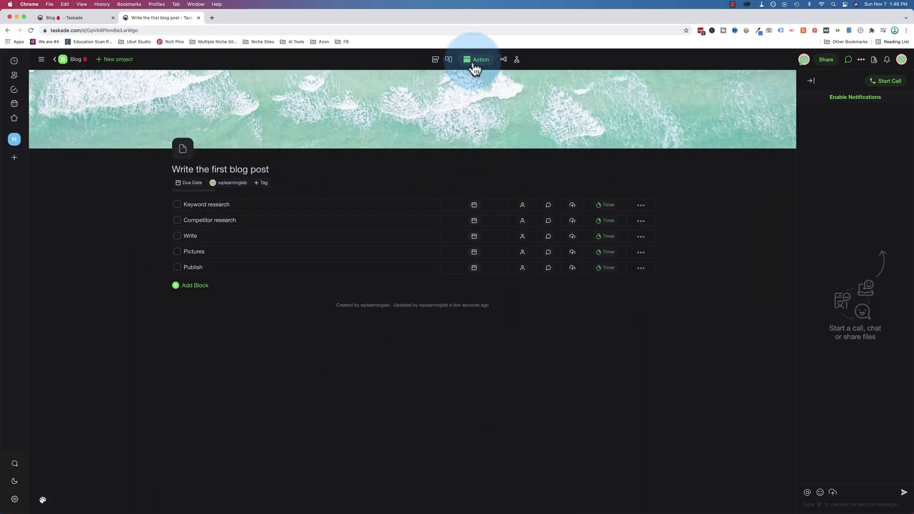
click(504, 60)
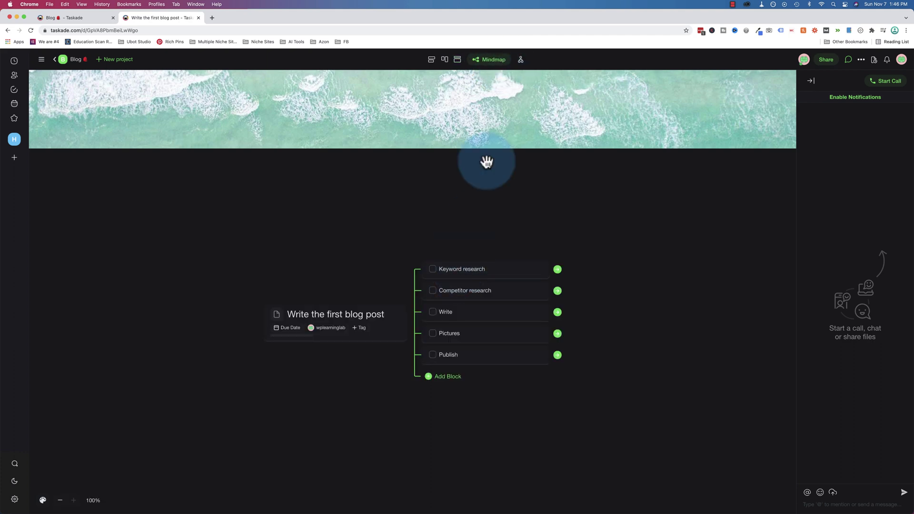
click(522, 61)
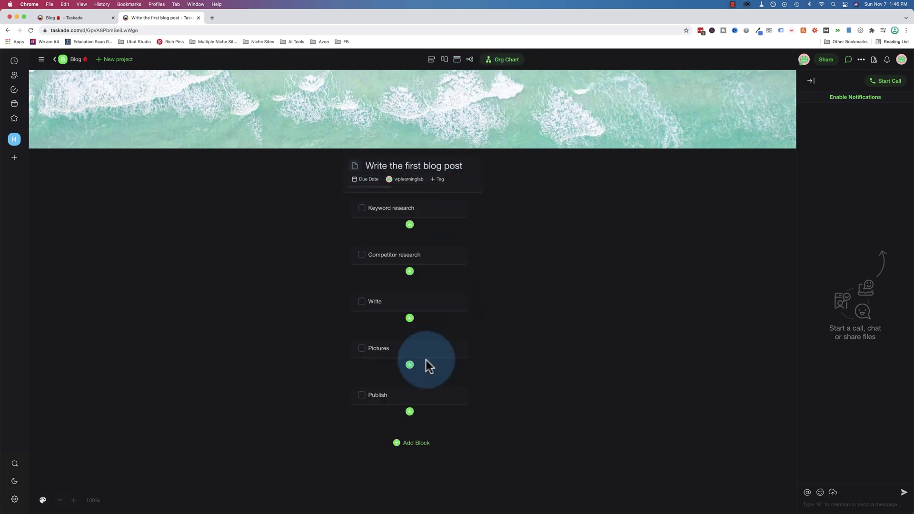
click(431, 60)
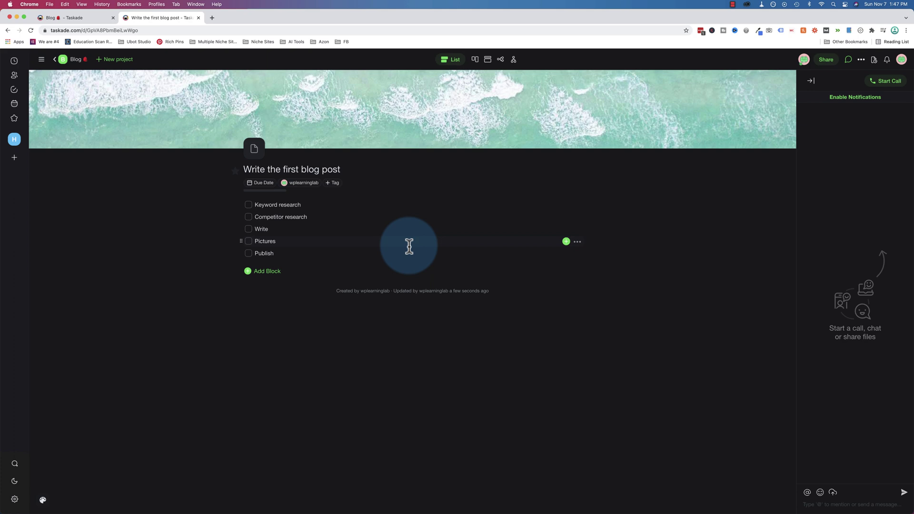
Step: Browse the Pictures row's add-ons, then drag Keyword research down to just above Publish
click(409, 246)
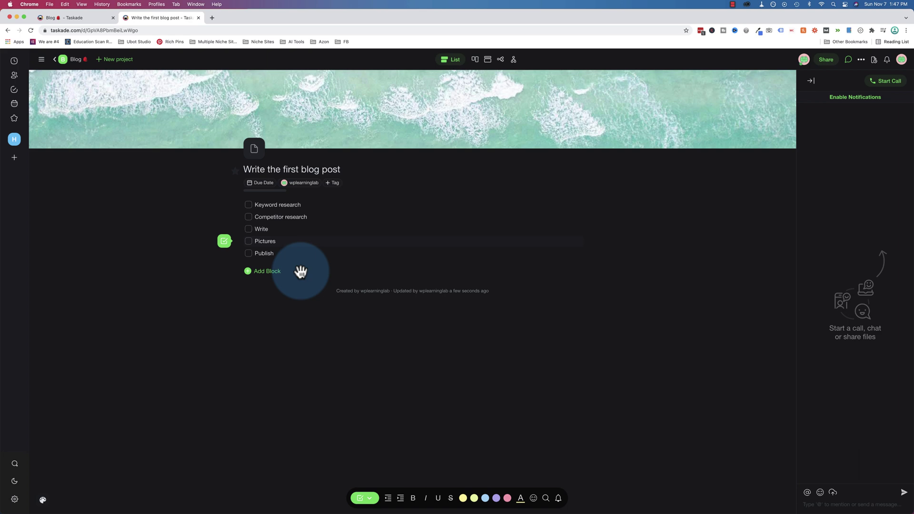
click(566, 218)
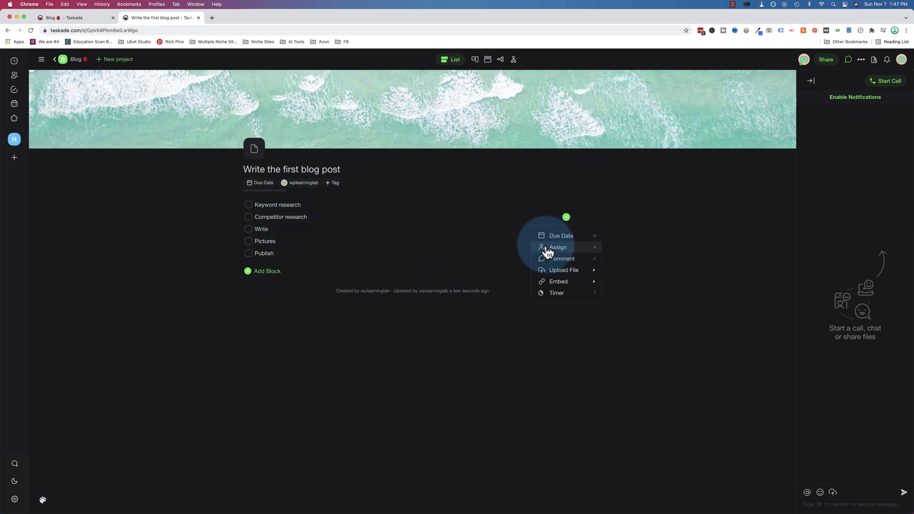
mouse_move(548, 275)
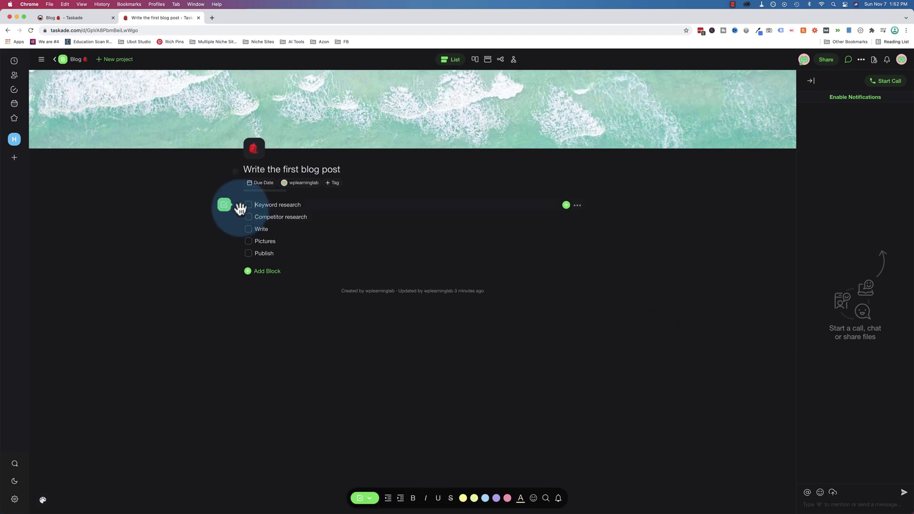
mouse_move(241, 204)
mouse_down()
mouse_move(241, 268)
mouse_move(241, 212)
mouse_up()
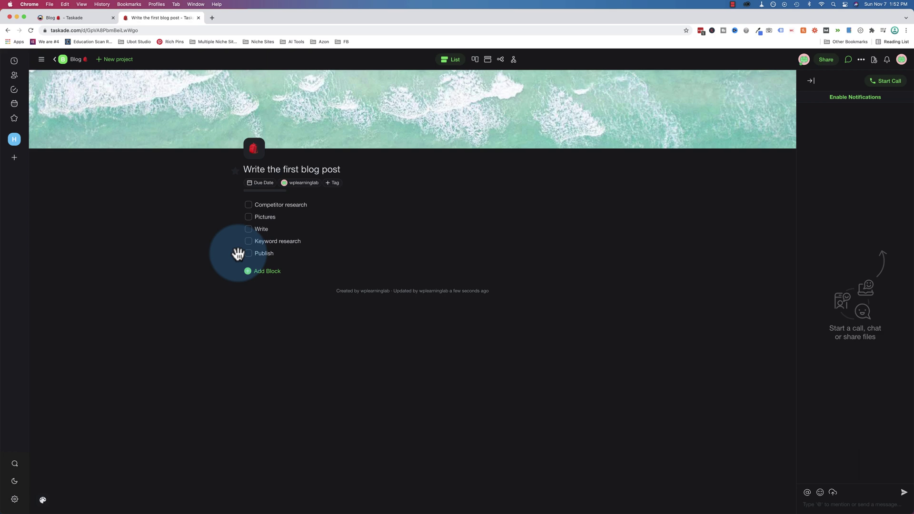
Step: Select all five tasks, check off Pictures and Competitor research, and star the blog post project
drag(237, 253, 338, 207)
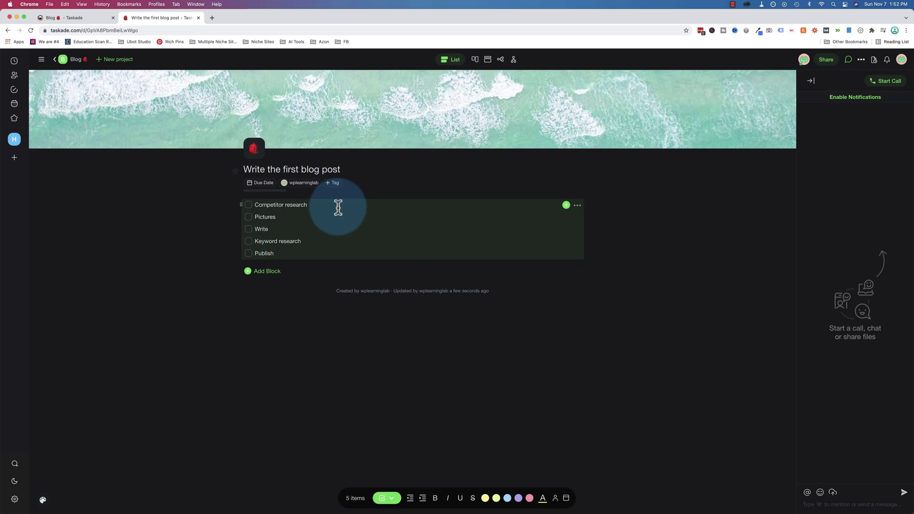
click(248, 217)
click(248, 205)
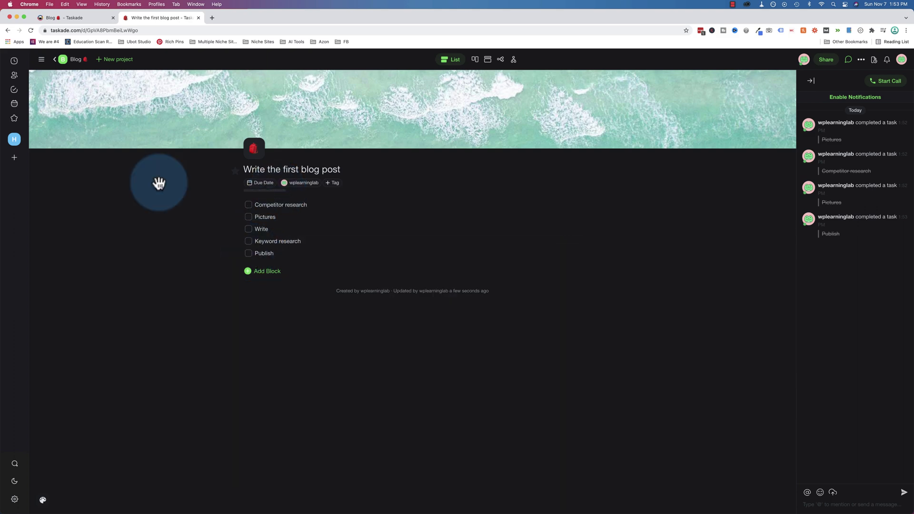
click(235, 172)
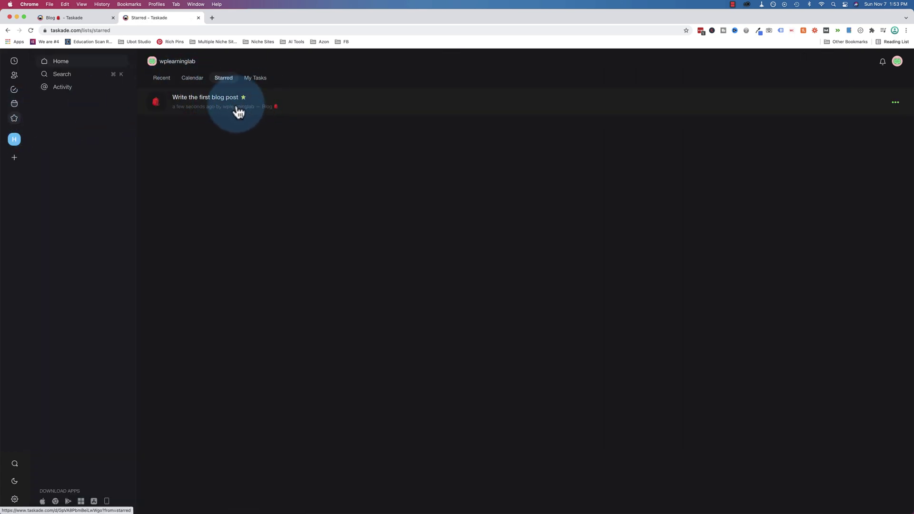
Step: Review the Calendar view and its Google Calendar sync integration settings, then return
click(198, 83)
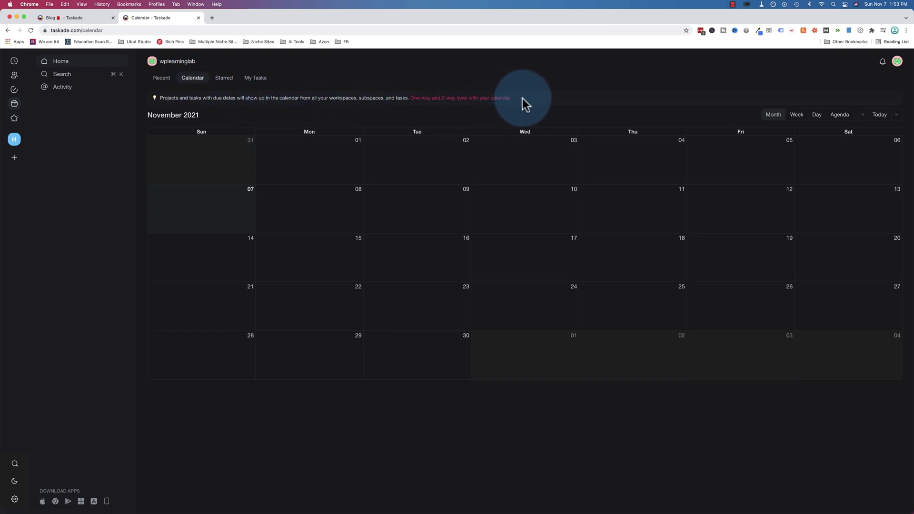
drag(519, 99, 413, 98)
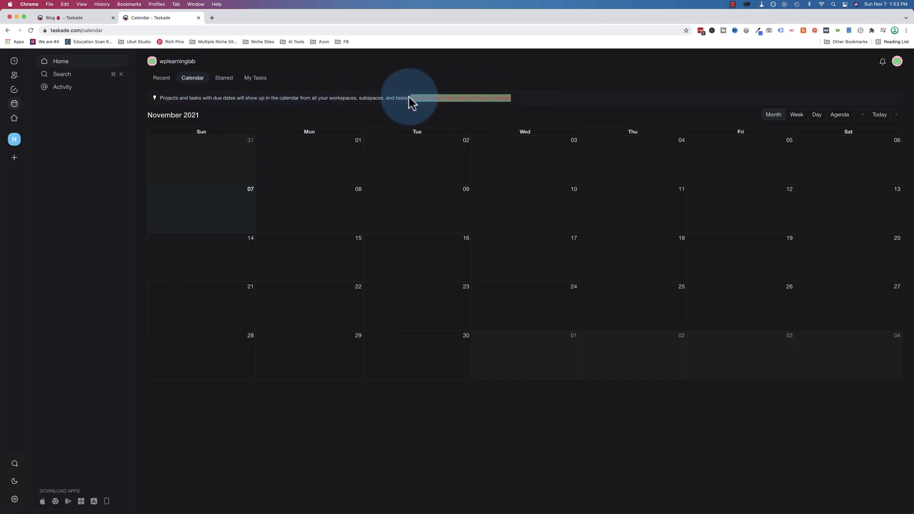
click(443, 101)
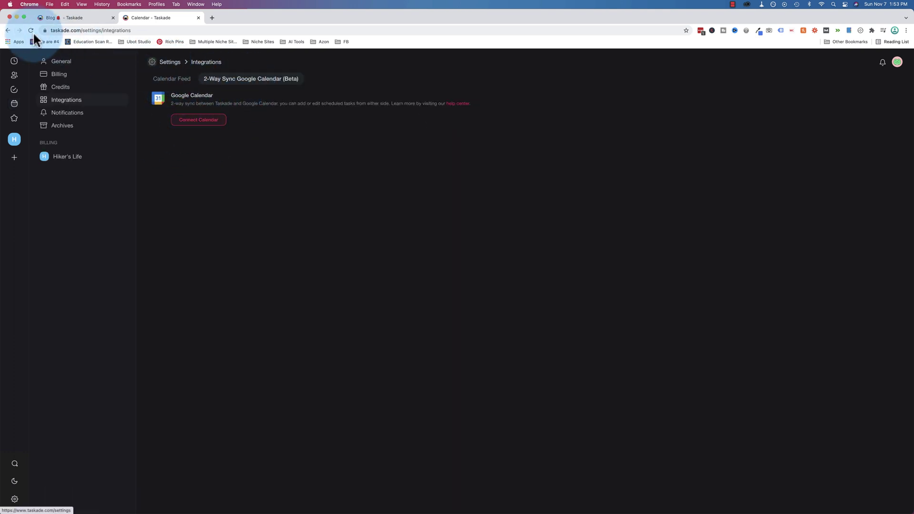
click(9, 31)
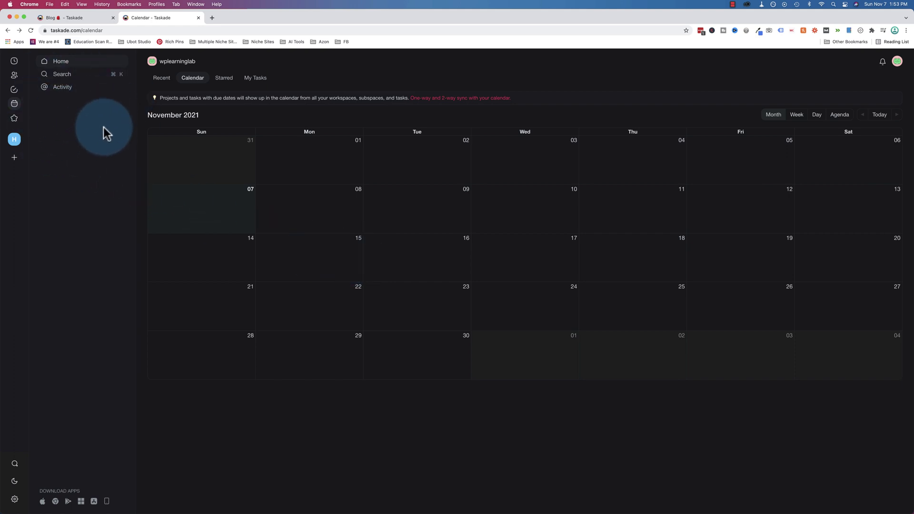
Step: Go through Starred to the Hiker's Life workspace and its Blog subspace
click(14, 118)
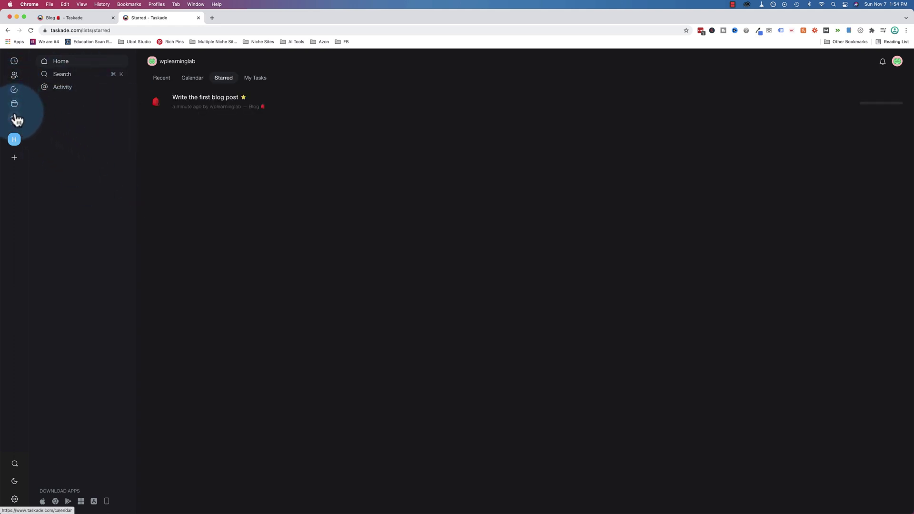
click(15, 139)
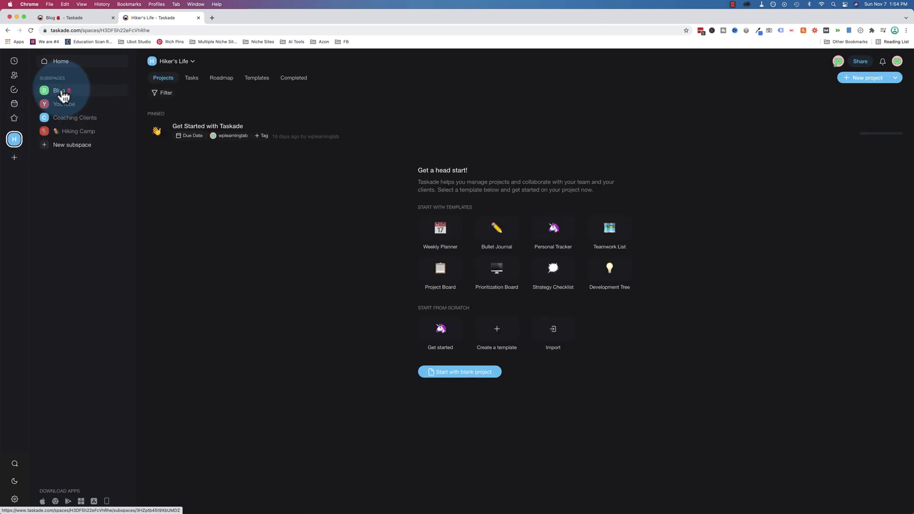
click(63, 94)
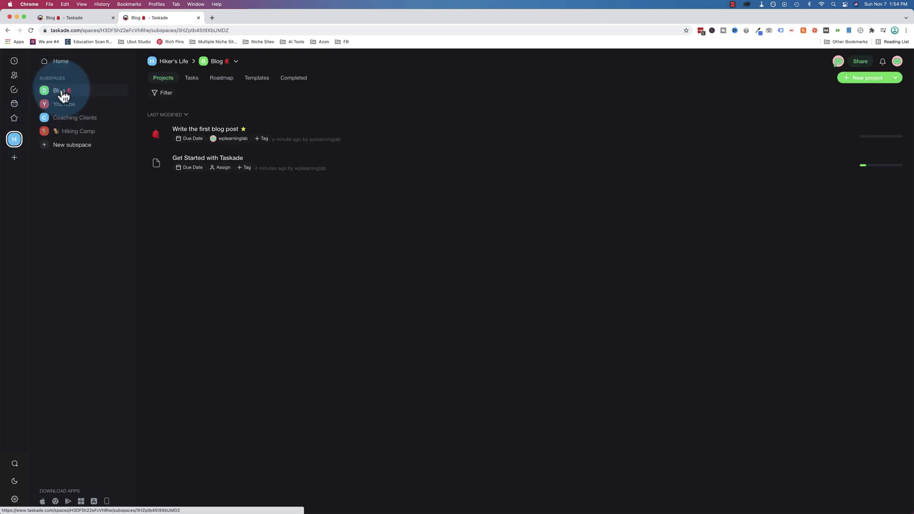
Step: Open Write the first blog post and assign Competitor research to the account's user
click(220, 130)
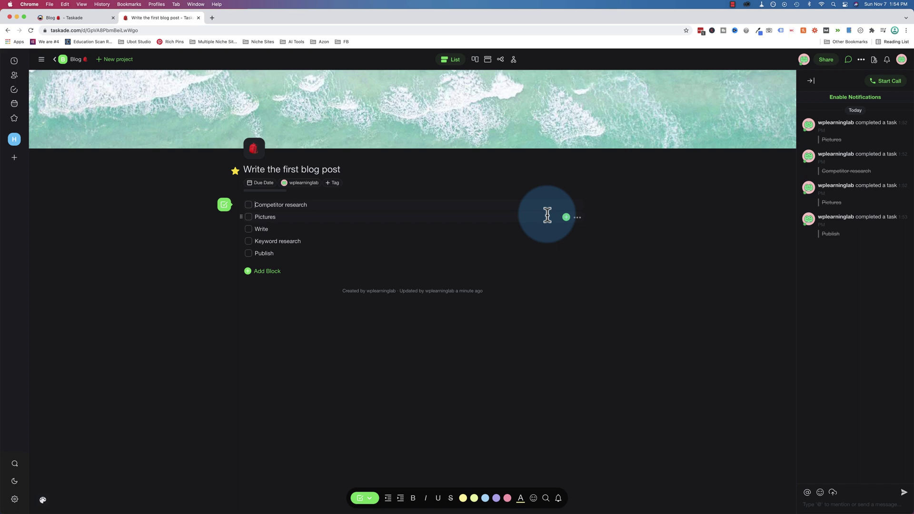
click(566, 205)
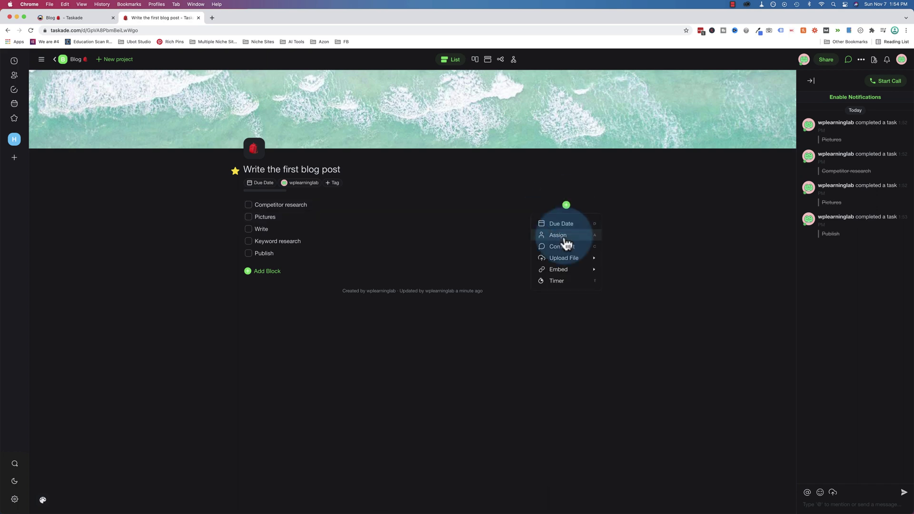
click(564, 236)
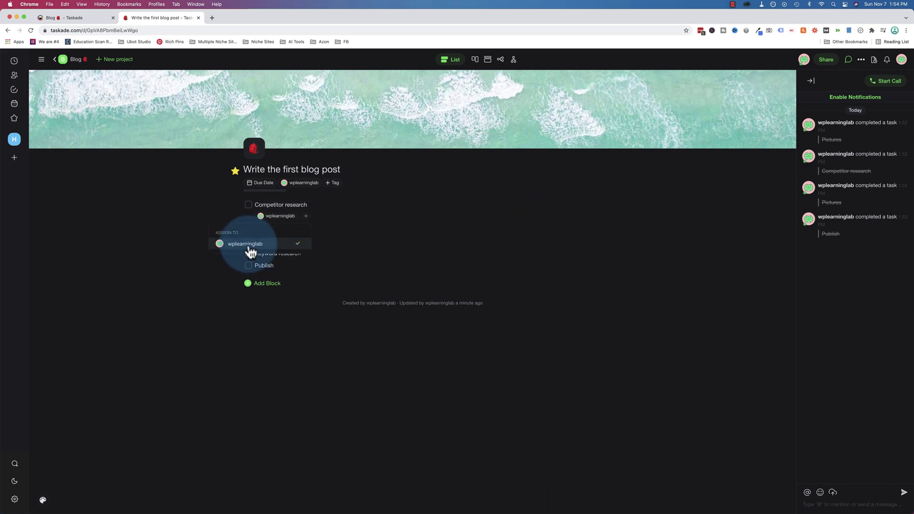
click(440, 209)
Step: Give Competitor research a November 11 due date
click(566, 205)
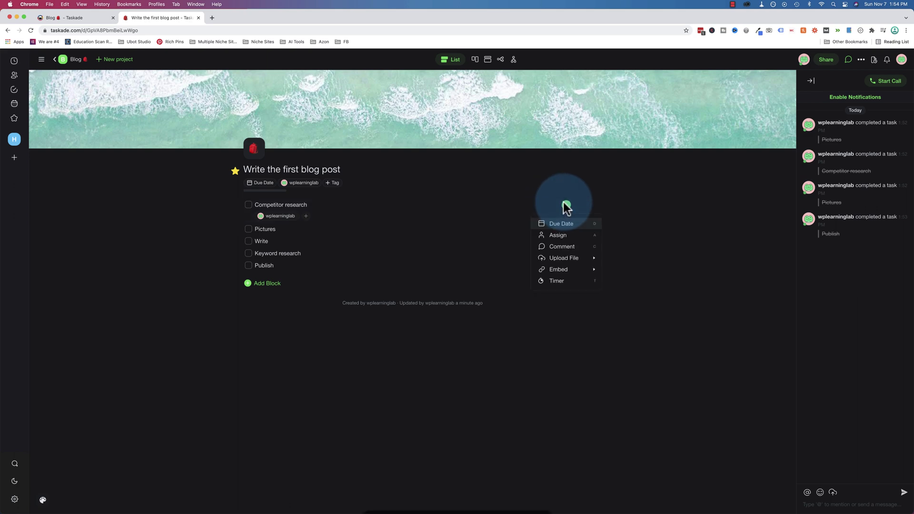
click(562, 224)
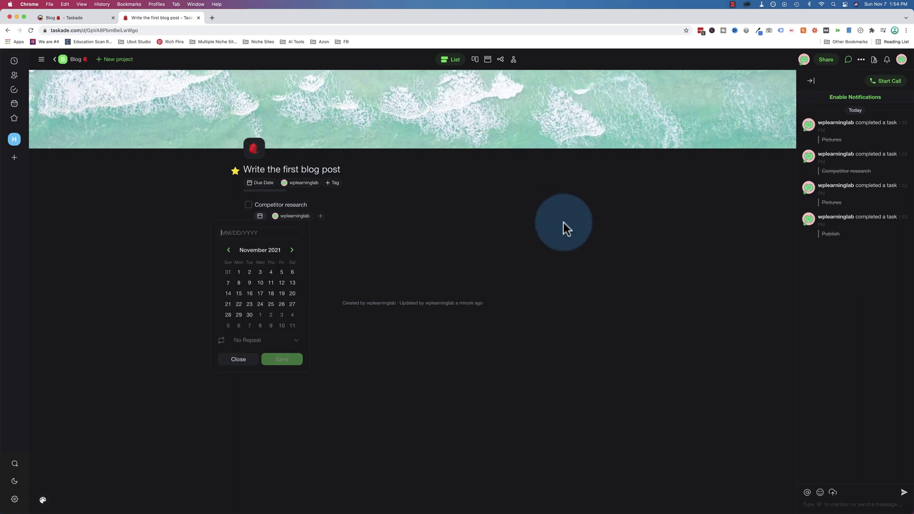
click(270, 296)
click(285, 372)
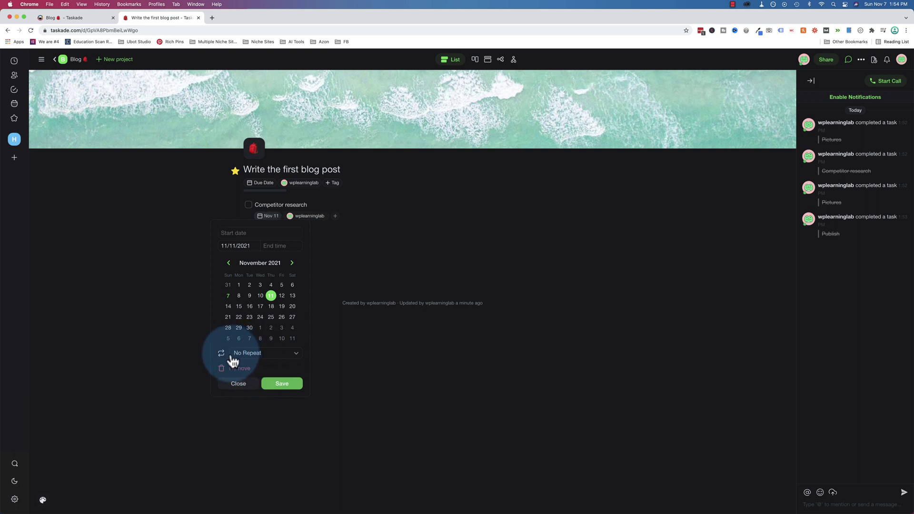
key(Escape)
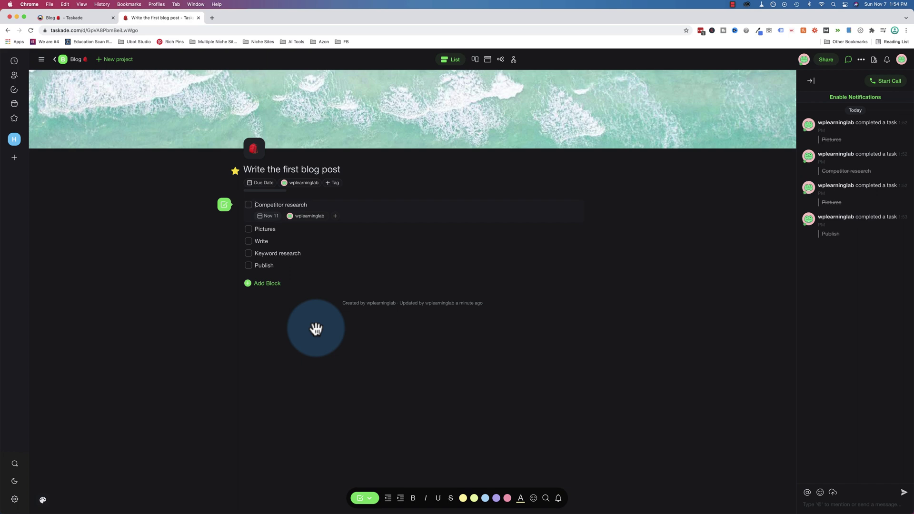
Step: Switch Competitor research to a heart-shaped bullet and tick the heart to complete it
click(566, 205)
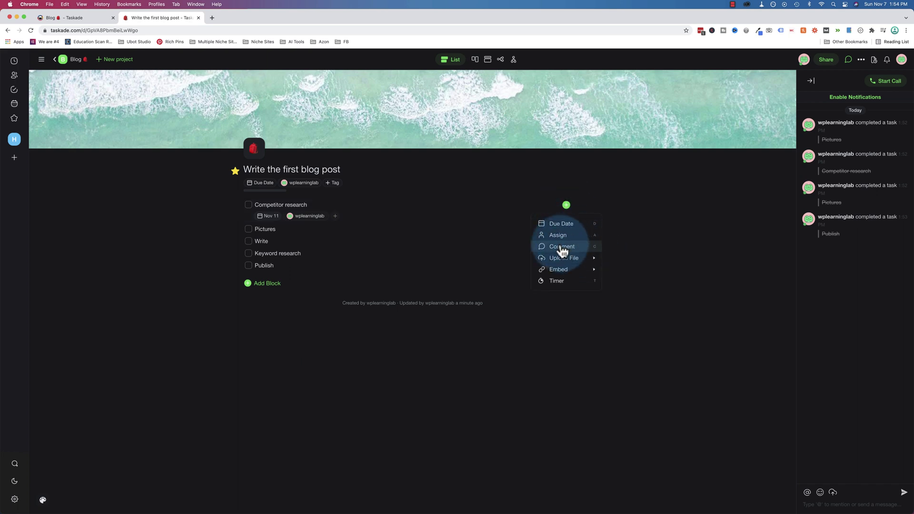
mouse_move(560, 257)
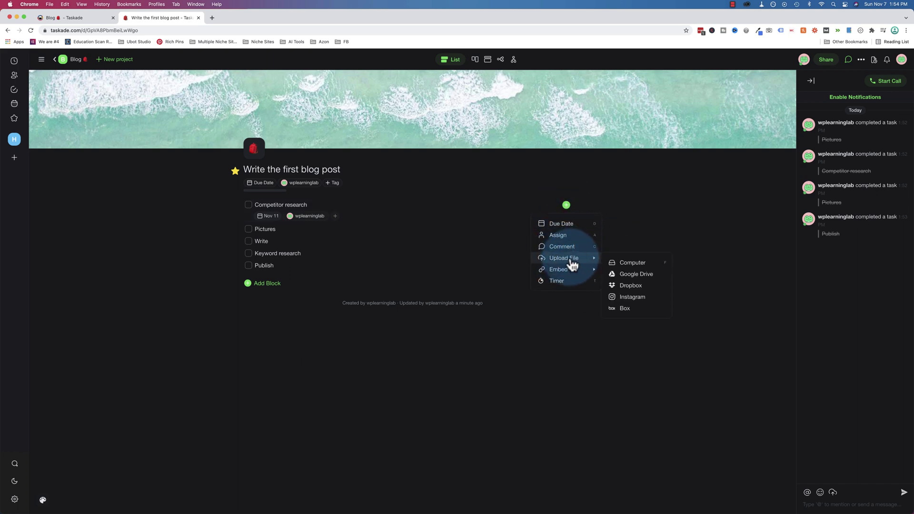
click(405, 329)
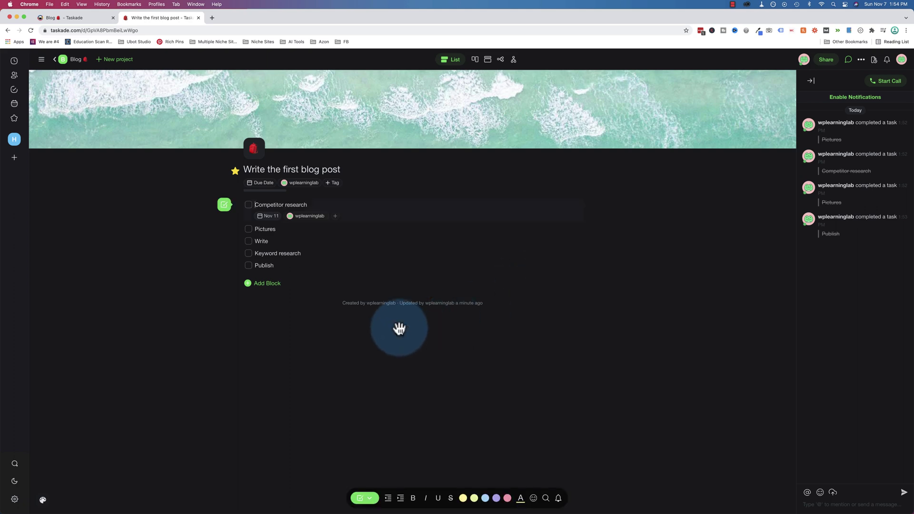
click(224, 211)
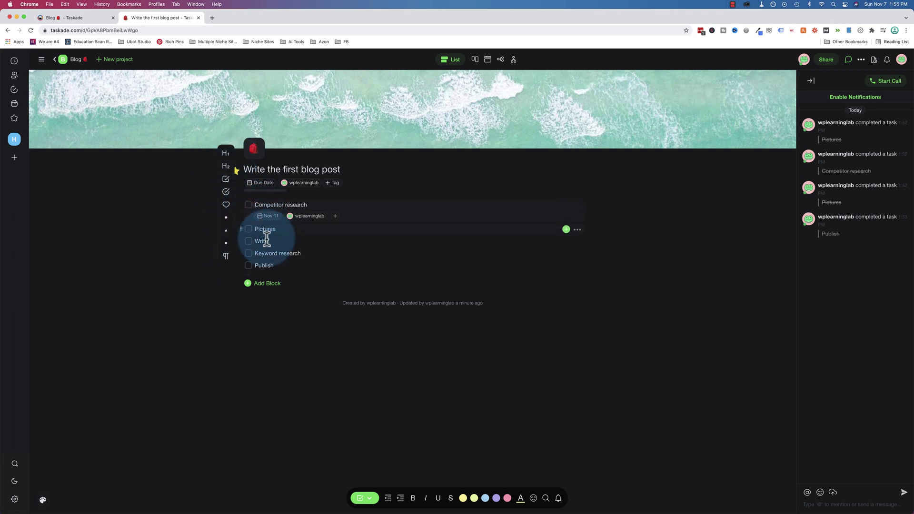
click(226, 206)
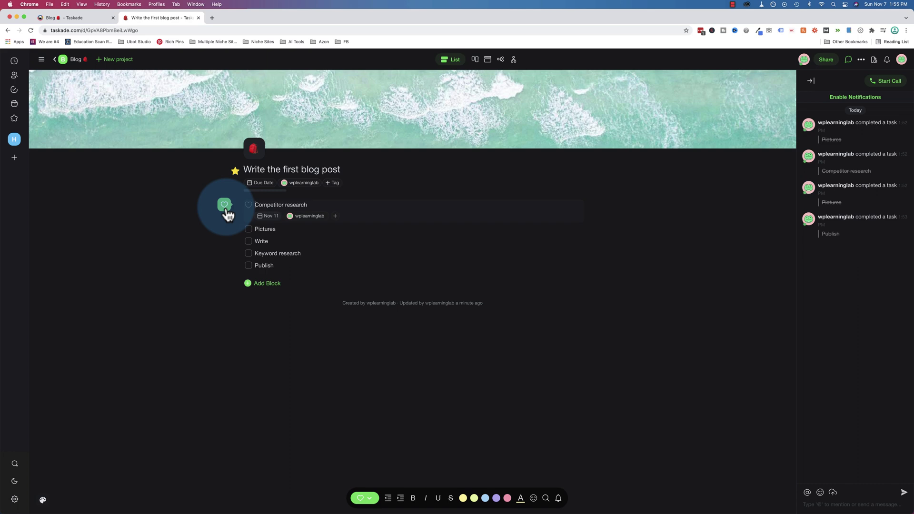
click(248, 206)
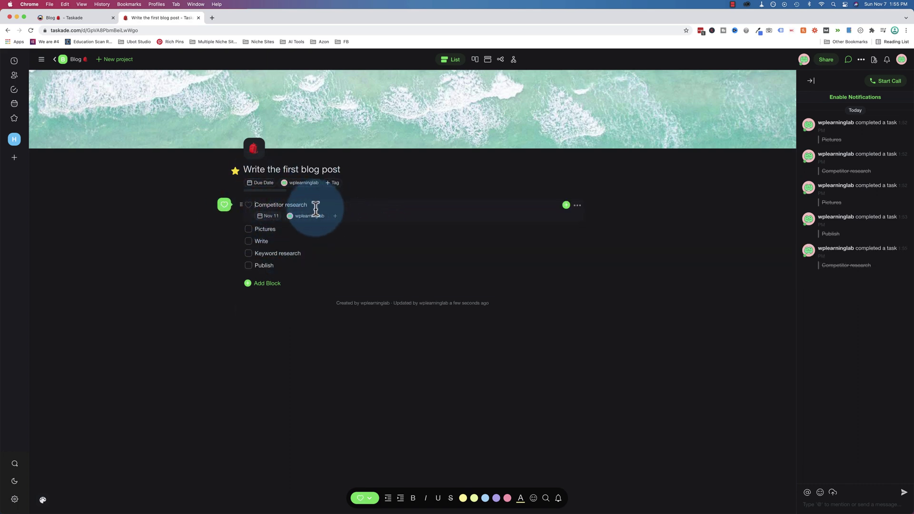
Step: Check the Blog Tasks tab, then open Recent > My Tasks showing Competitor research due Nov 11
click(57, 60)
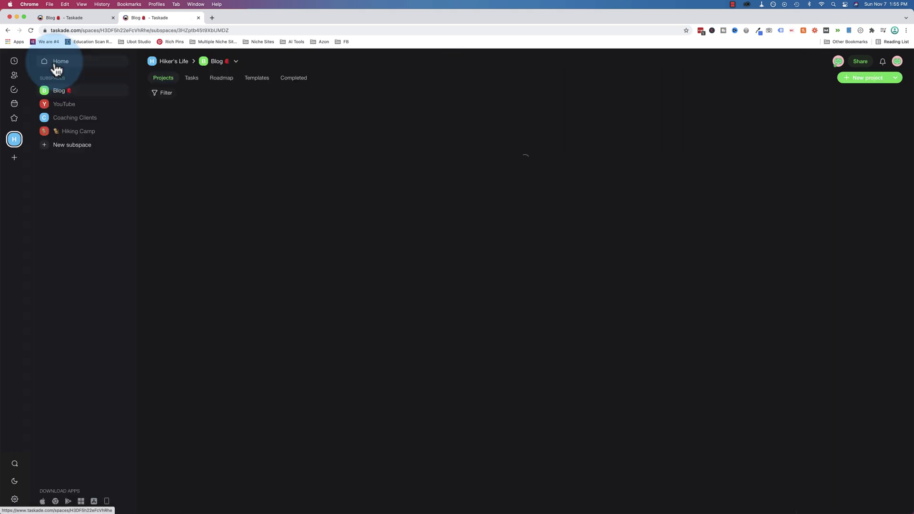
click(191, 81)
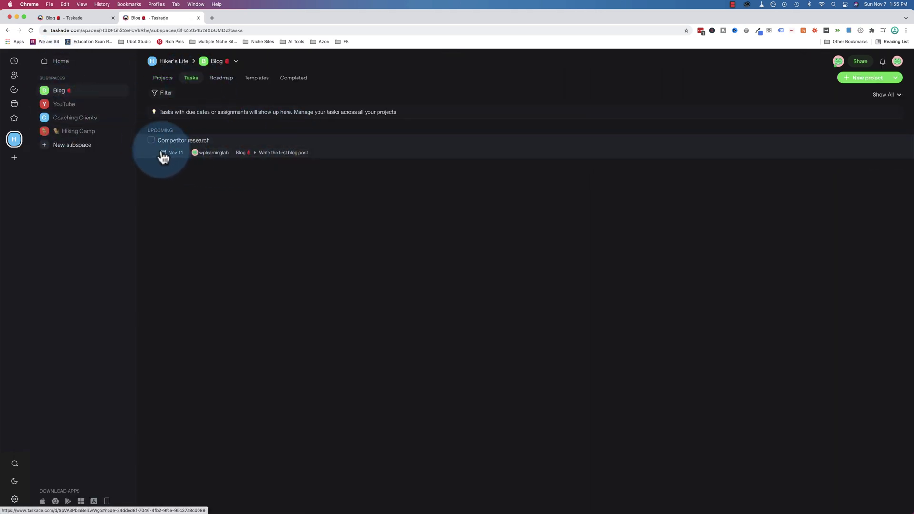
click(15, 63)
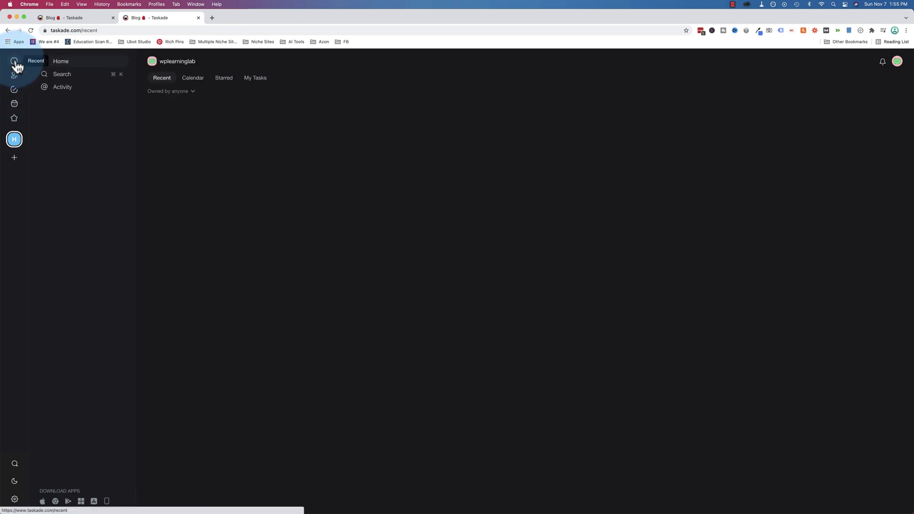
click(255, 79)
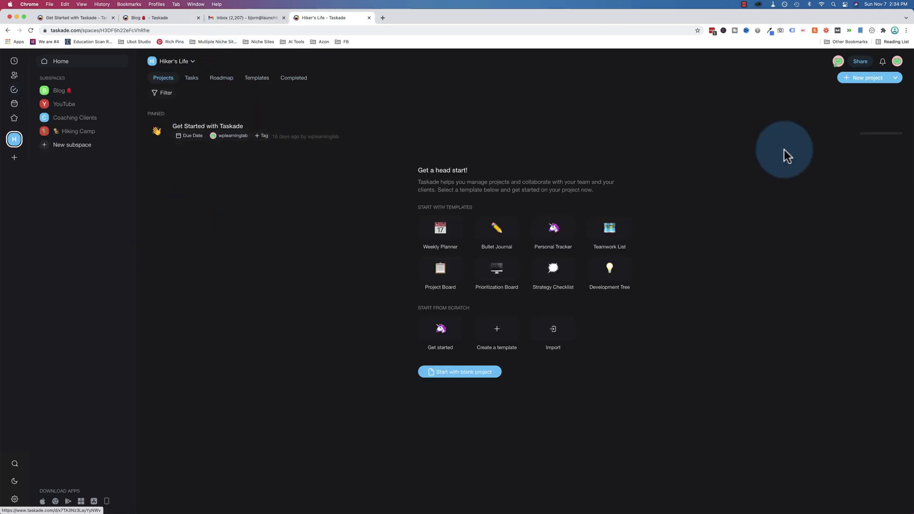
Step: Toggle Dark mode off and on from the account menu
click(897, 61)
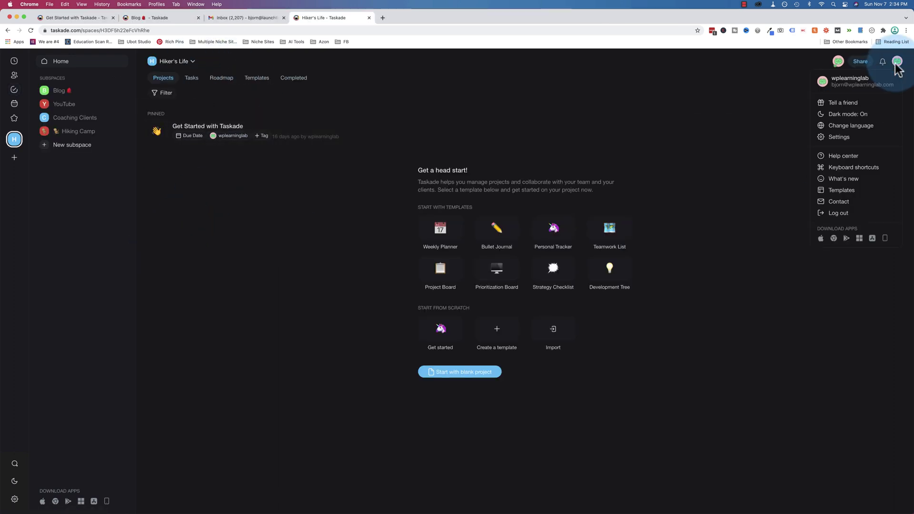
click(851, 117)
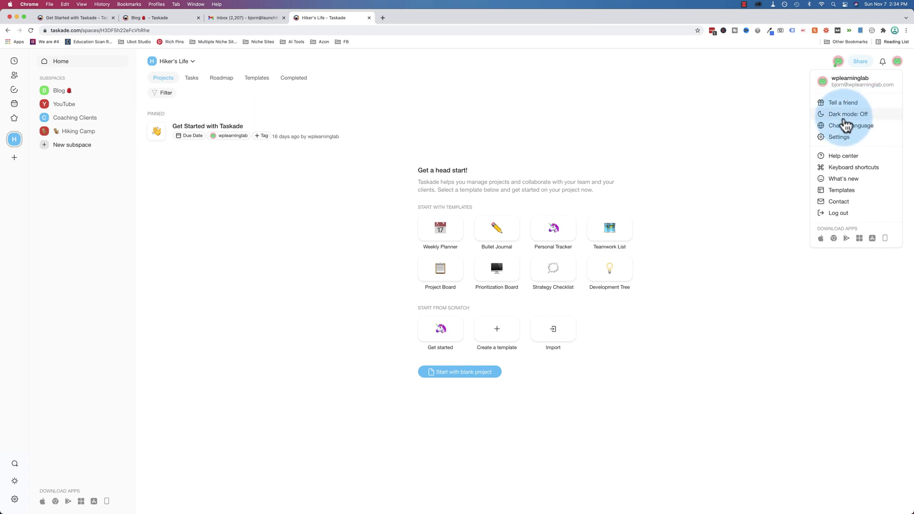
click(847, 115)
click(846, 120)
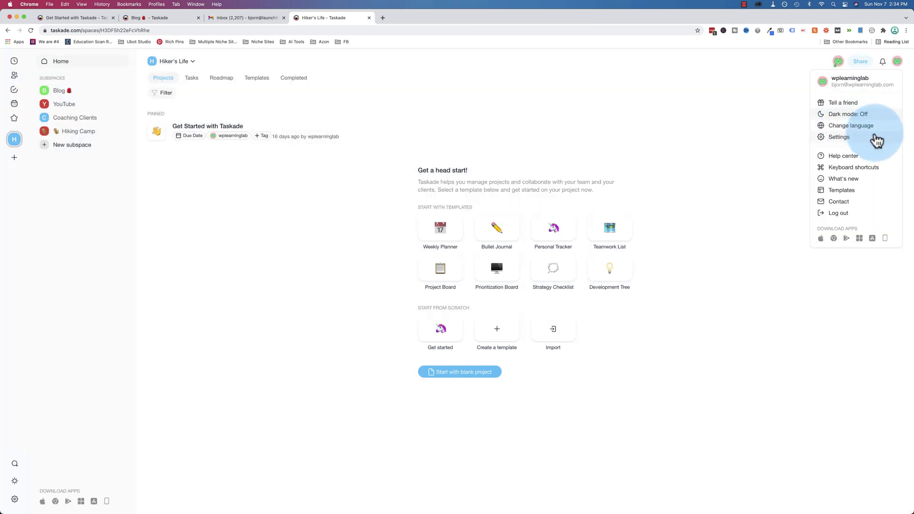
Step: View the keyboard shortcuts list, then close it
mouse_move(840, 134)
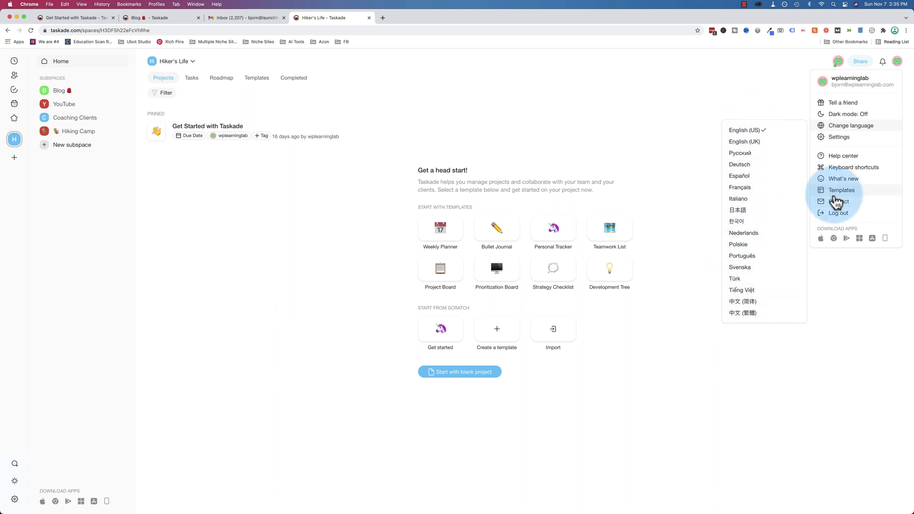
click(867, 169)
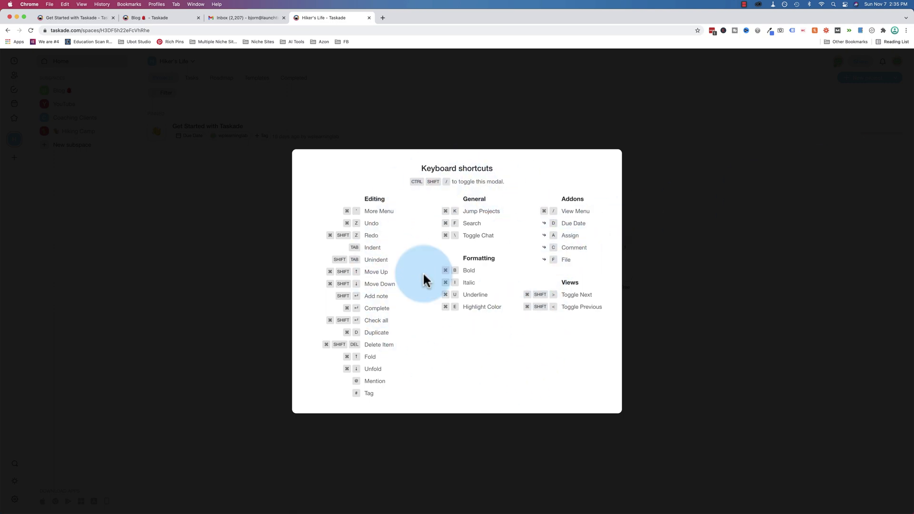
click(840, 120)
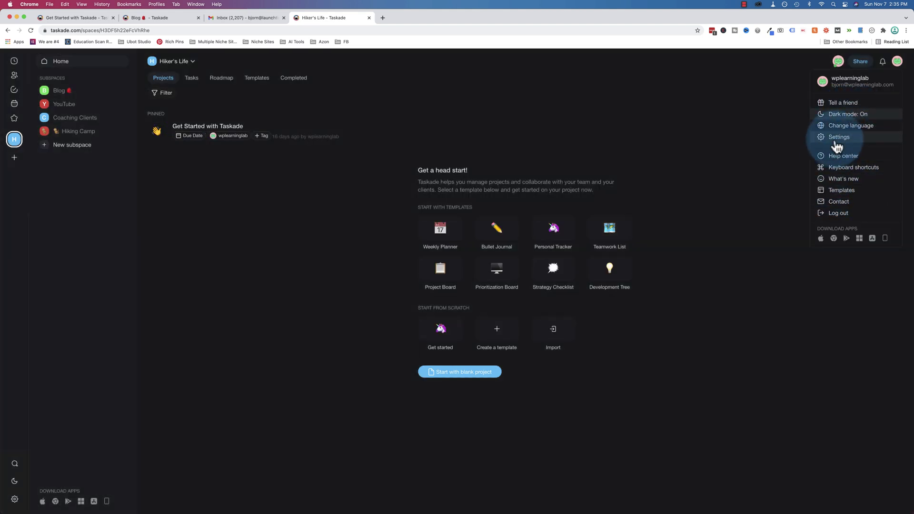
Step: Open account Settings and view the Sessions, Billing, and Credits pages
click(836, 138)
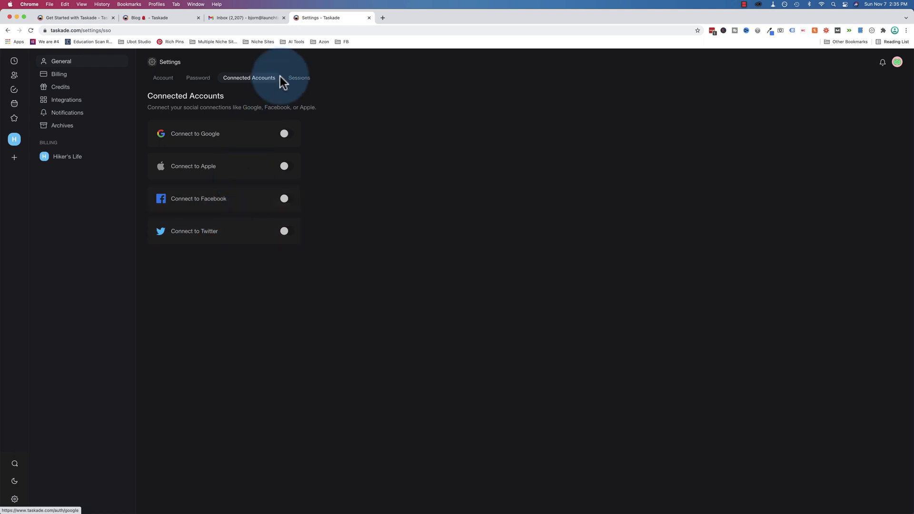
click(298, 78)
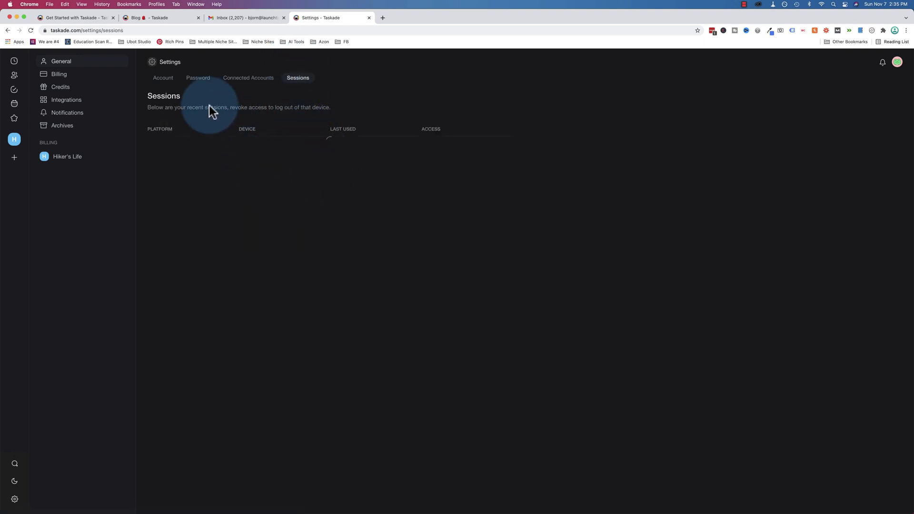
click(60, 76)
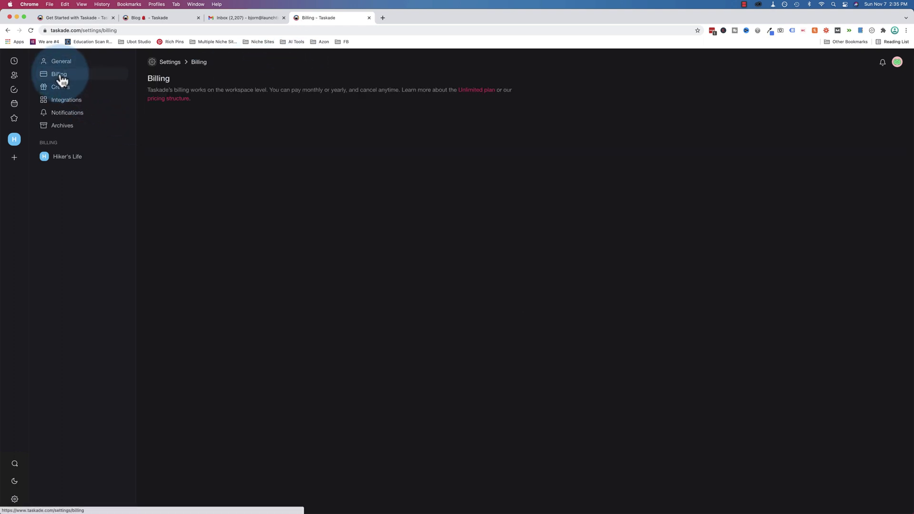
click(61, 87)
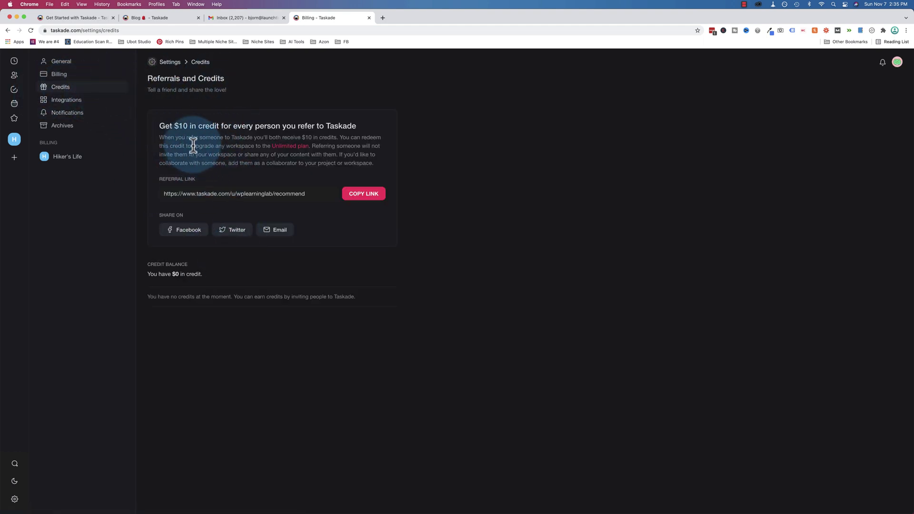
Step: View the Integrations, Notifications, and Archives settings pages
click(73, 100)
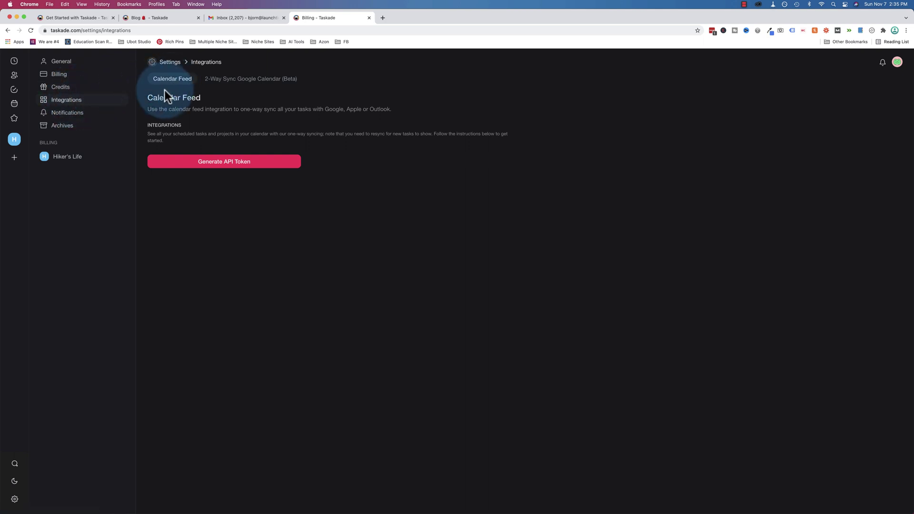
click(83, 117)
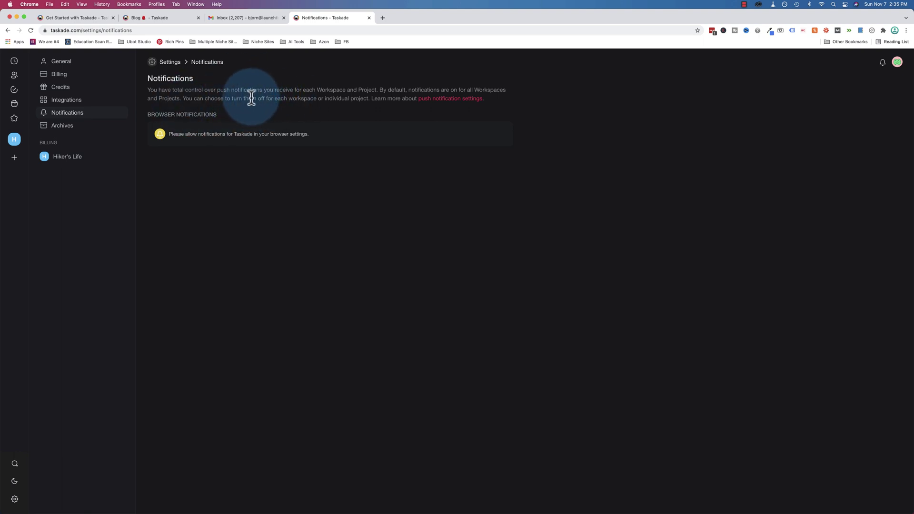
click(65, 126)
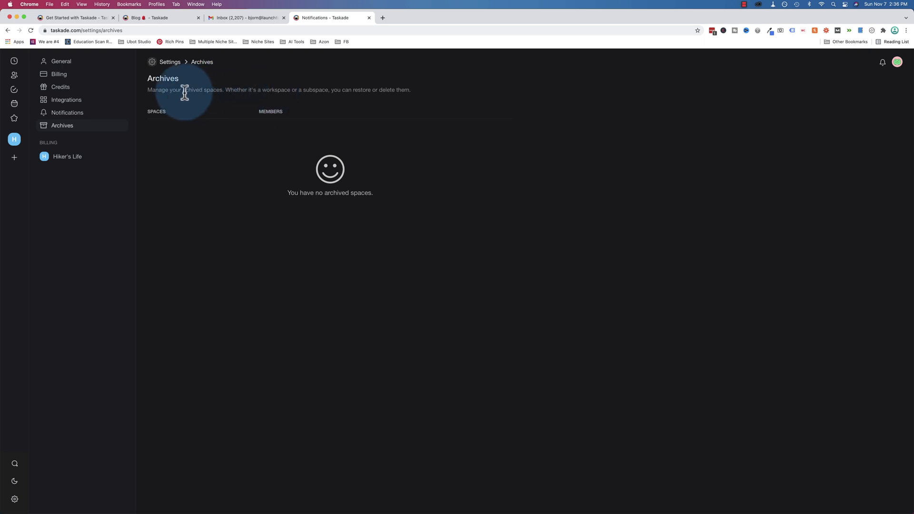
drag(183, 90, 396, 91)
click(310, 146)
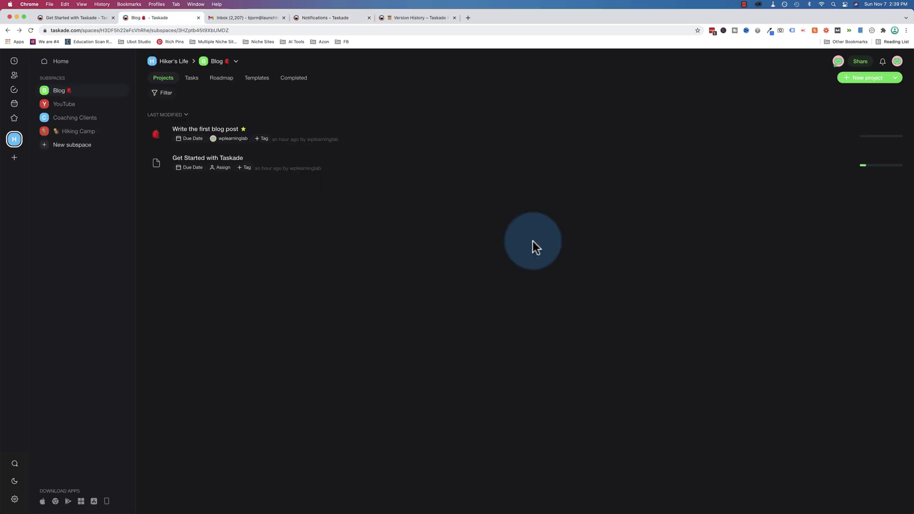
Step: Open Version History for Write the first blog post from the ... menu
click(215, 130)
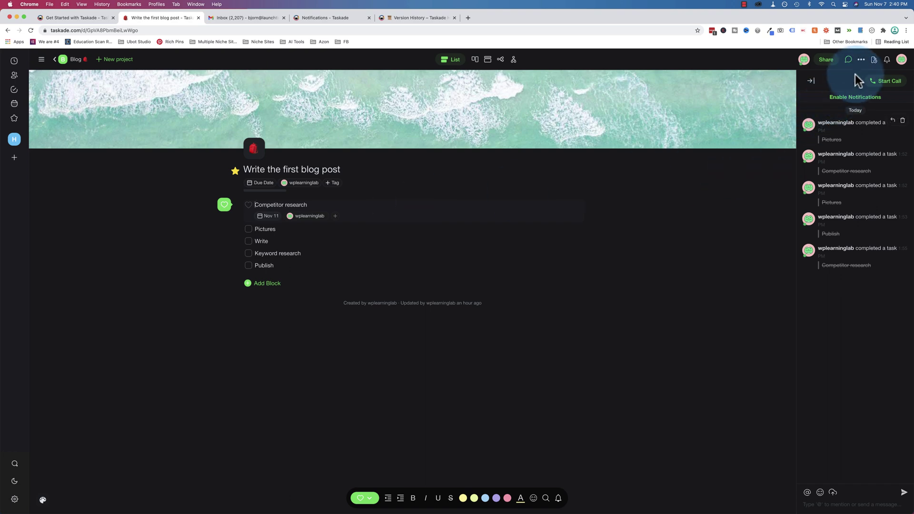
click(861, 60)
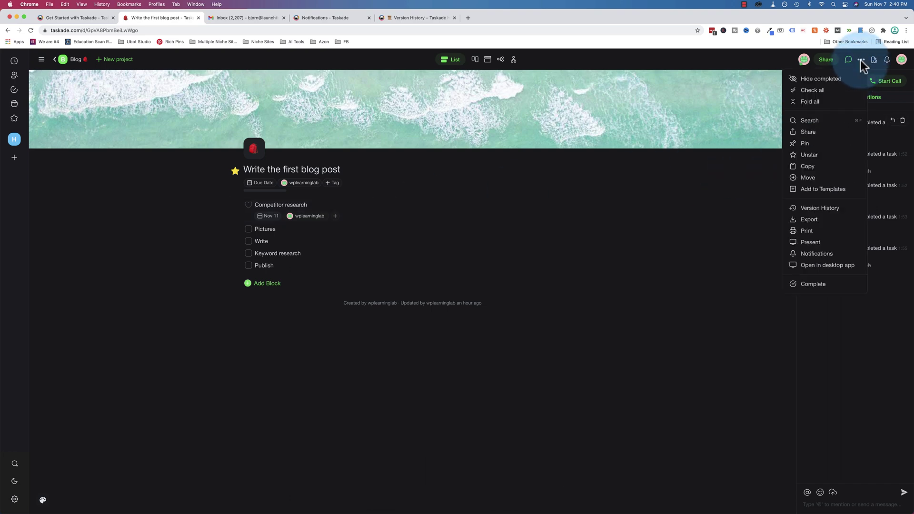
click(820, 210)
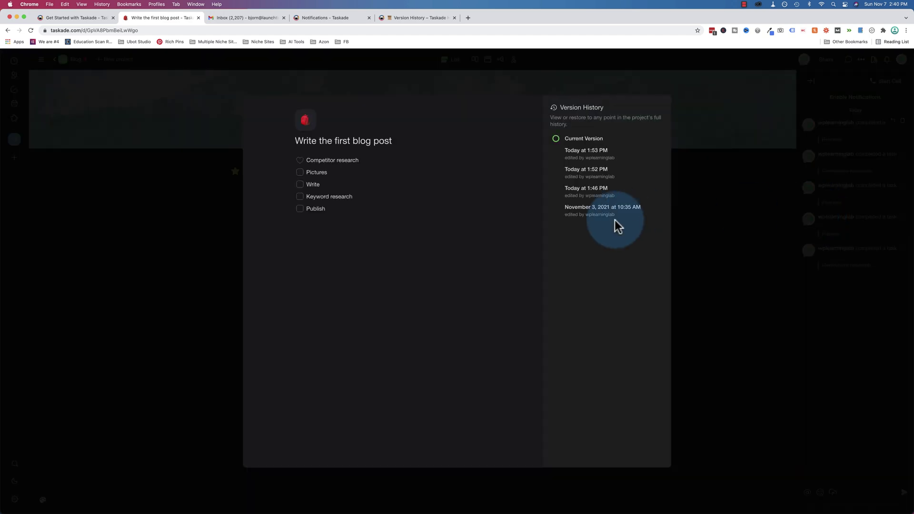
Step: Preview the 1:53 PM, 1:52 PM, 1:46 PM, and November 3 versions without restoring
click(585, 155)
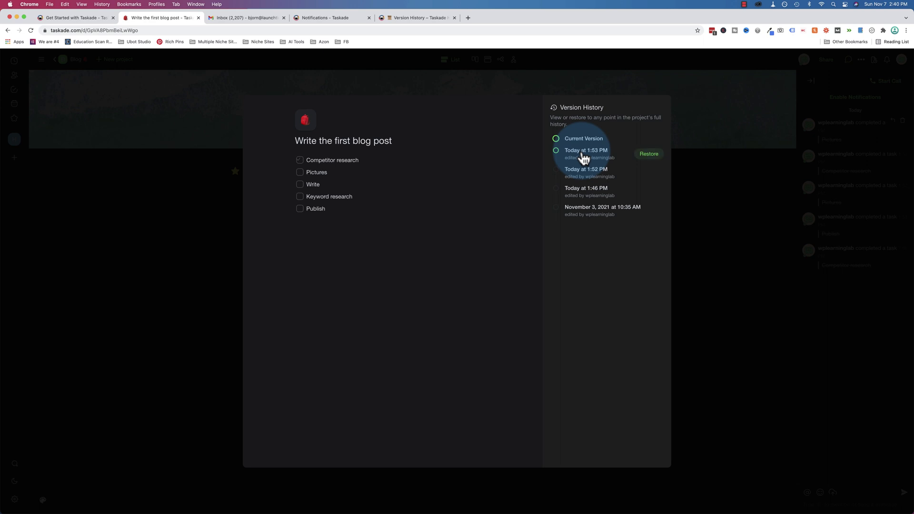
click(582, 176)
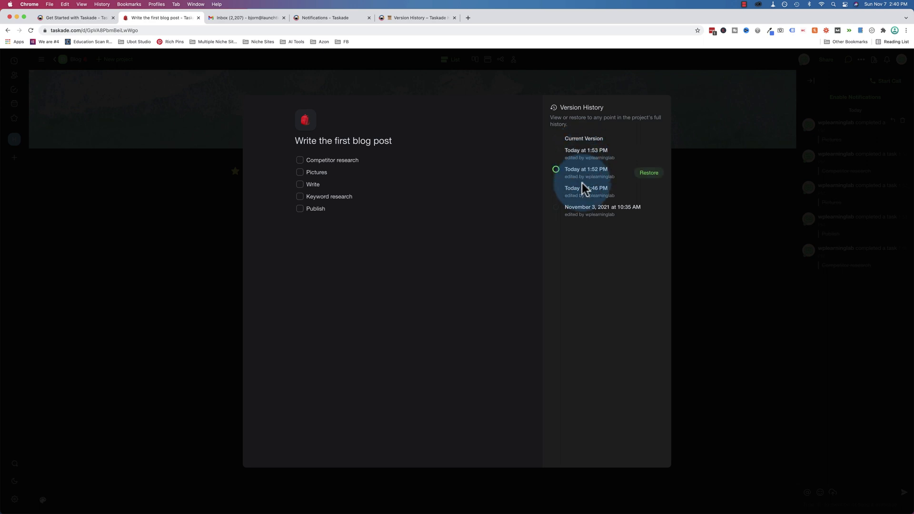
click(584, 190)
click(579, 211)
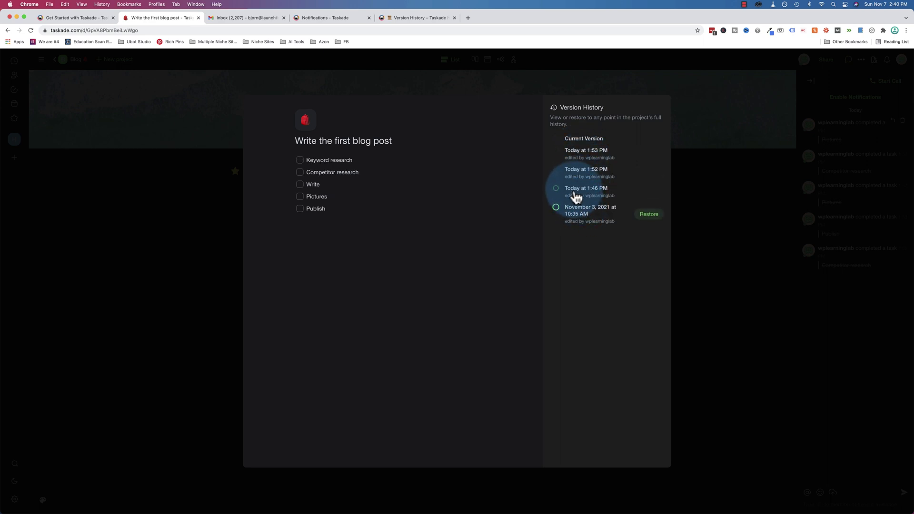
click(575, 193)
click(577, 177)
click(577, 155)
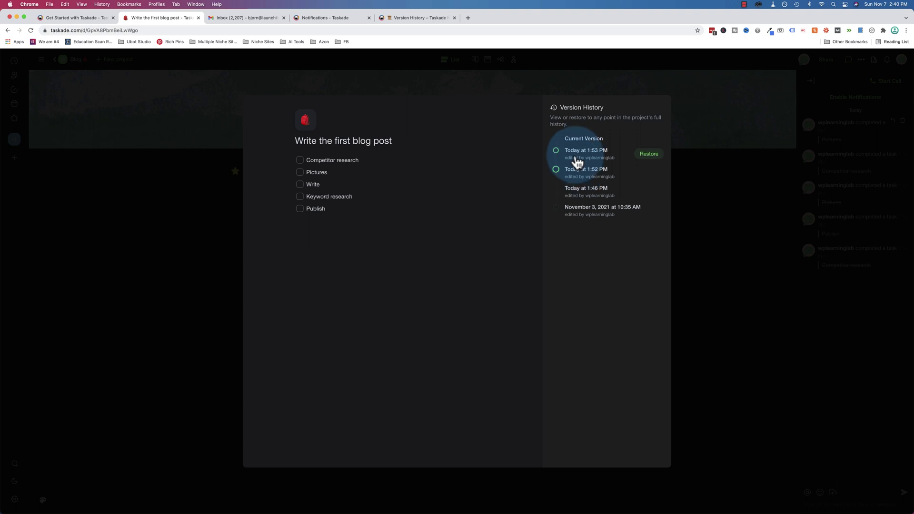
click(577, 170)
click(611, 191)
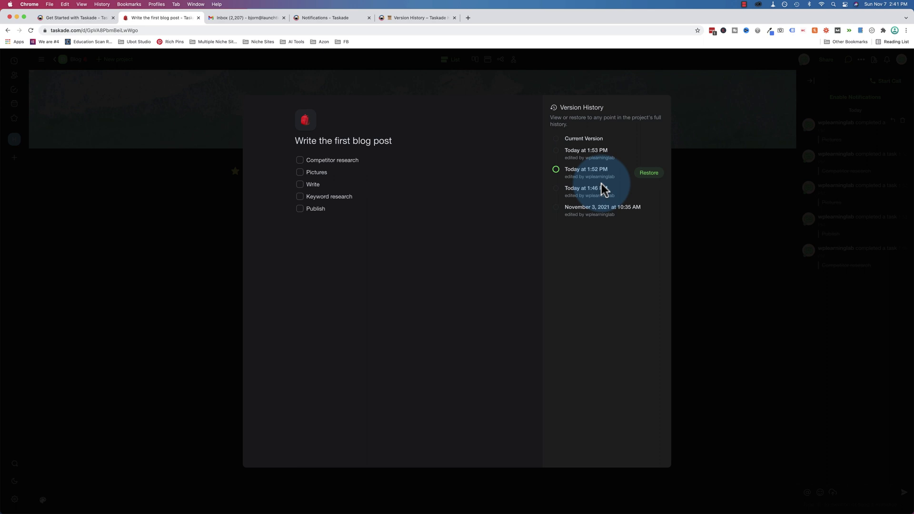
Step: Close Version History without restoring and show the project's change history
click(712, 186)
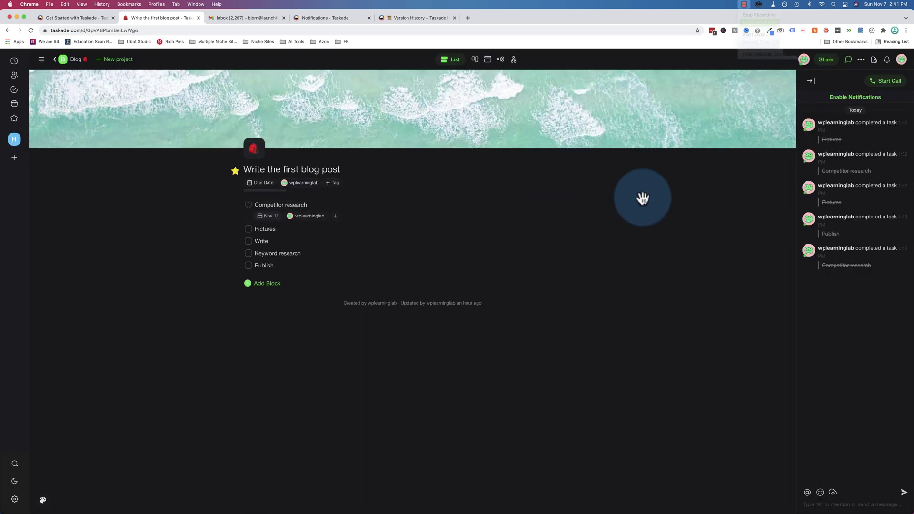
click(874, 61)
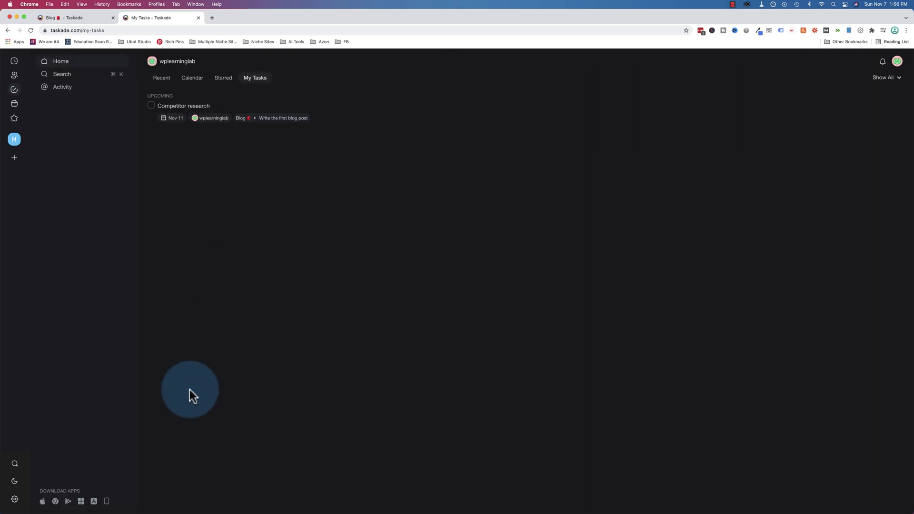
Step: Open Taskade's Chrome, Google Play and Microsoft Store listings, returning to My Tasks after each
click(43, 502)
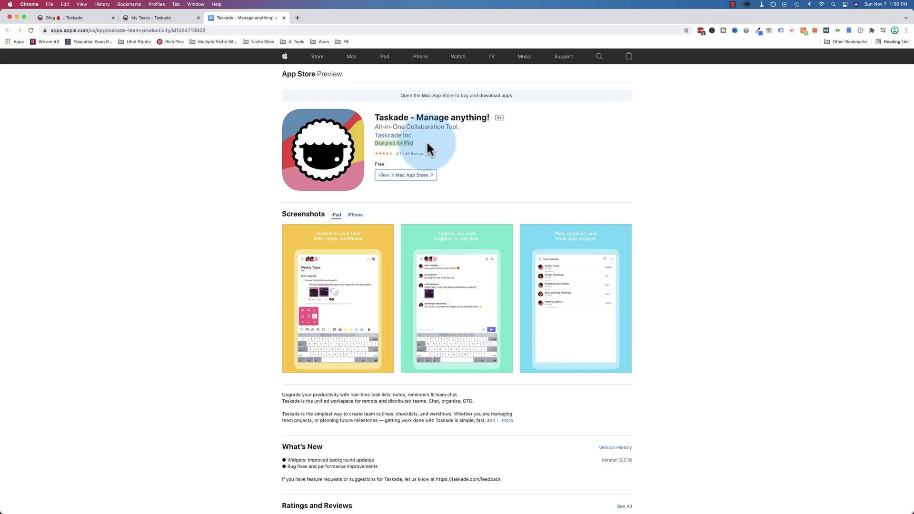
click(157, 17)
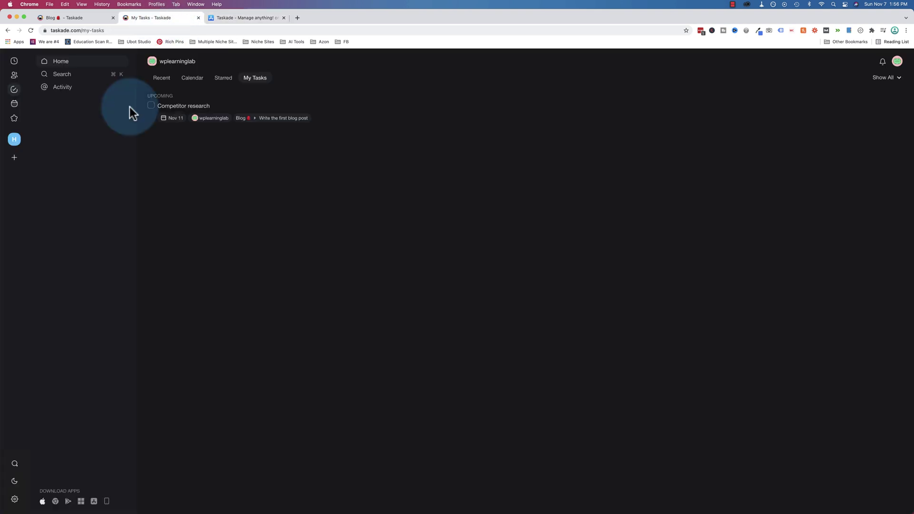
click(55, 501)
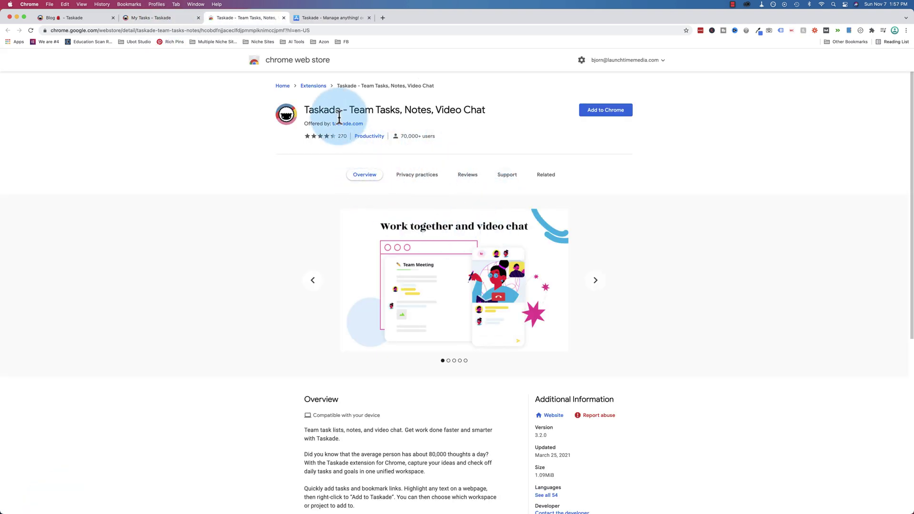
drag(350, 110, 495, 126)
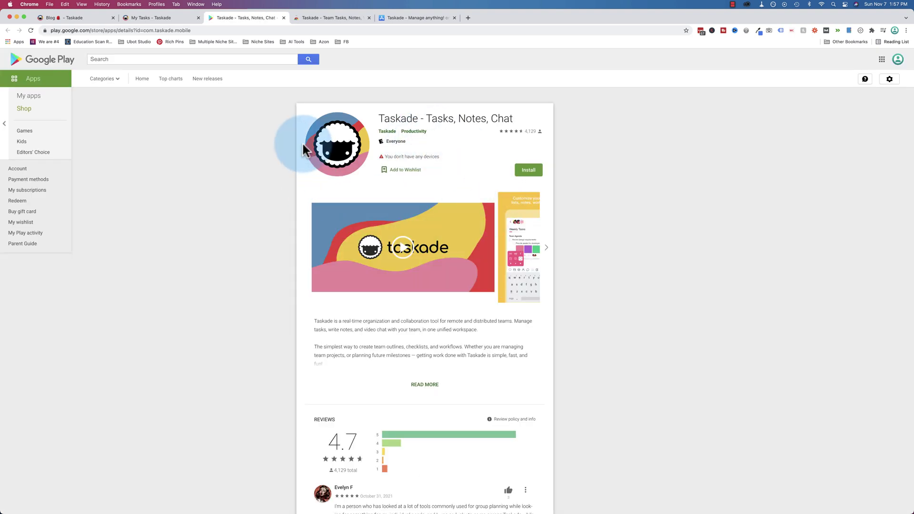
click(166, 20)
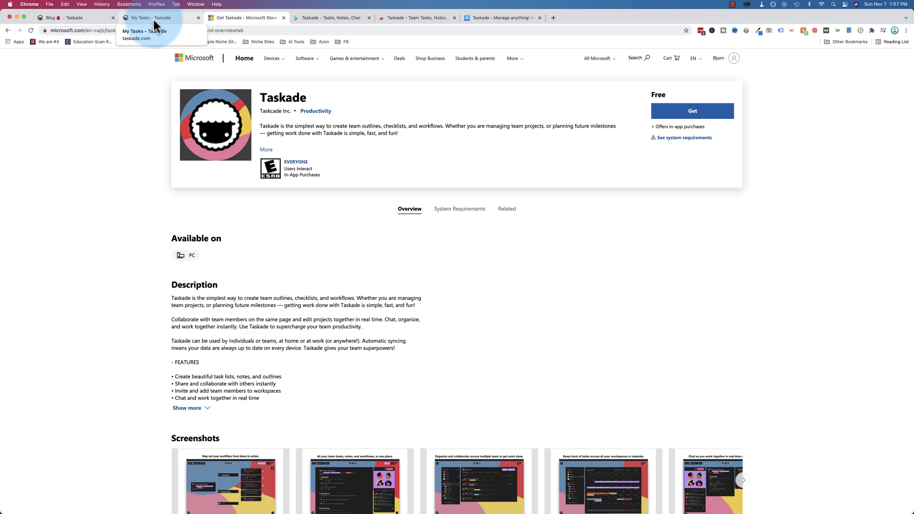
click(162, 18)
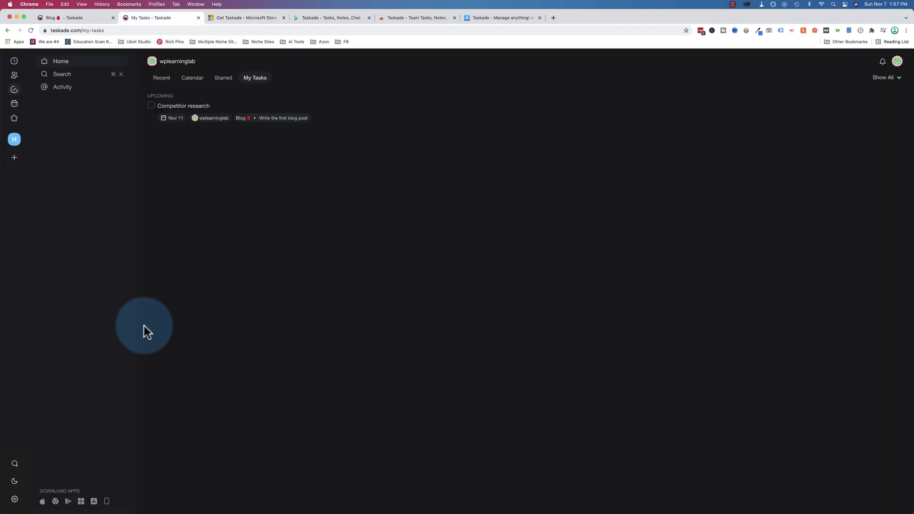
Step: Open the Mac App Store page and review the Mac, Windows and Linux desktop download options
click(94, 502)
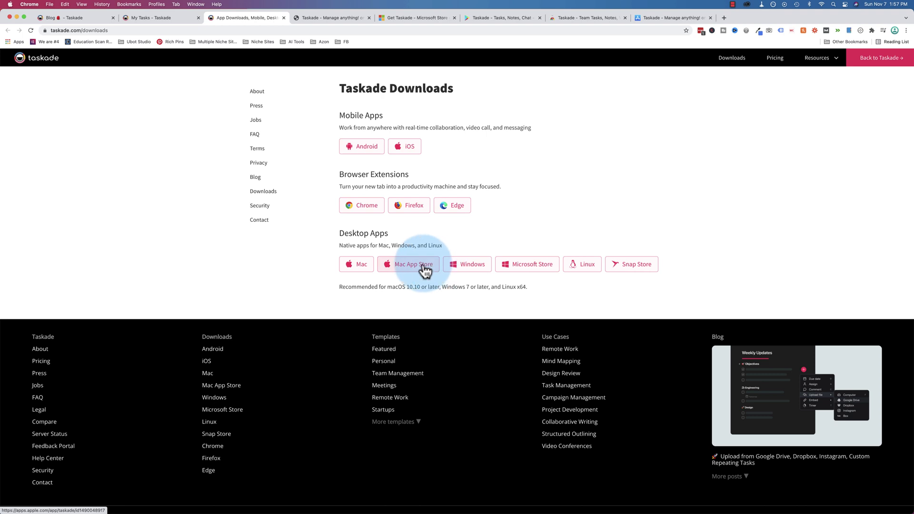
drag(333, 268, 612, 284)
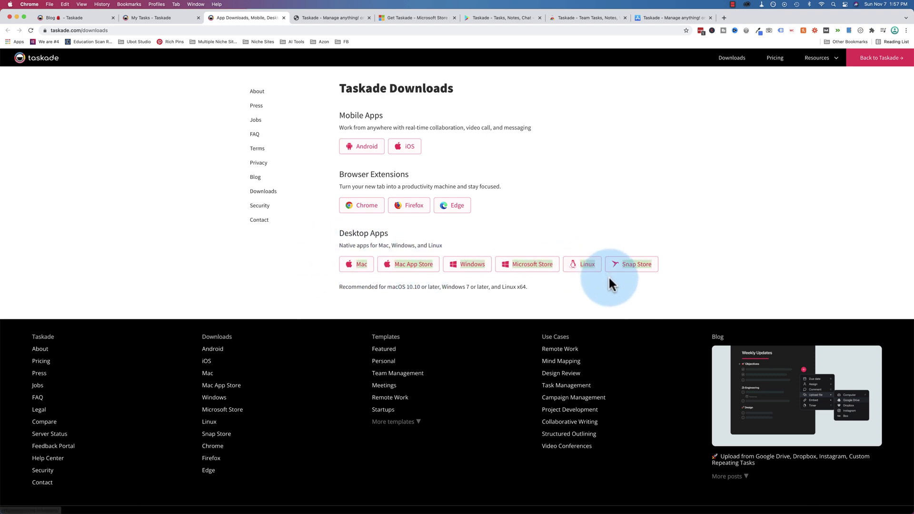
click(610, 281)
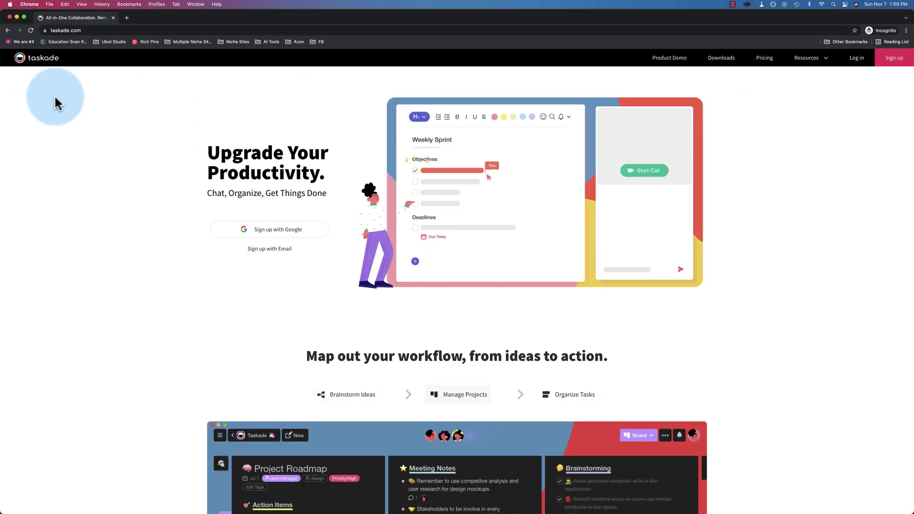
Step: Scroll to the taskade.com footer, review the Use Cases links and expand More templates
scroll(725, 187, down, 10)
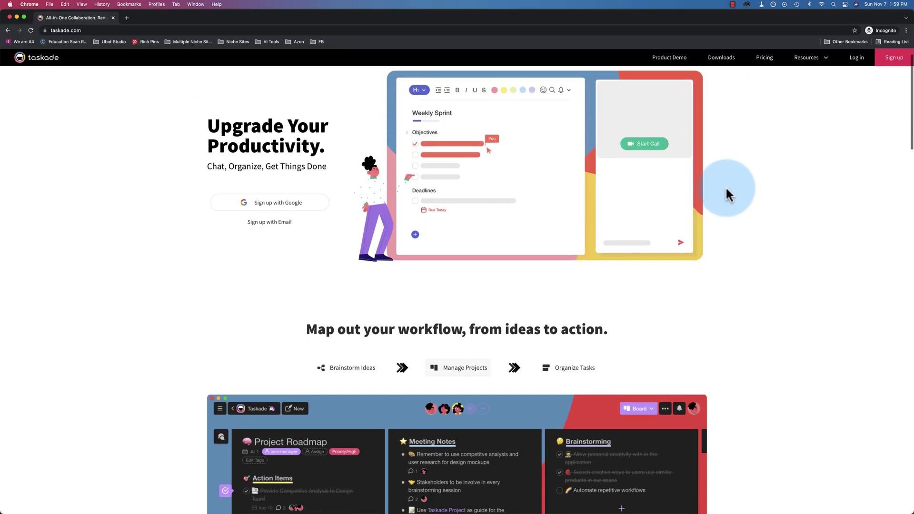
scroll(727, 191, down, 10)
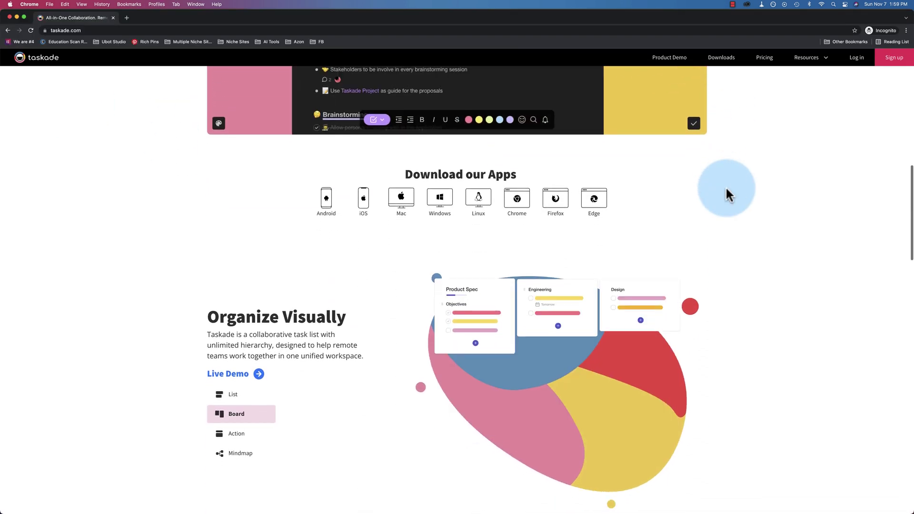
scroll(727, 193, down, 10)
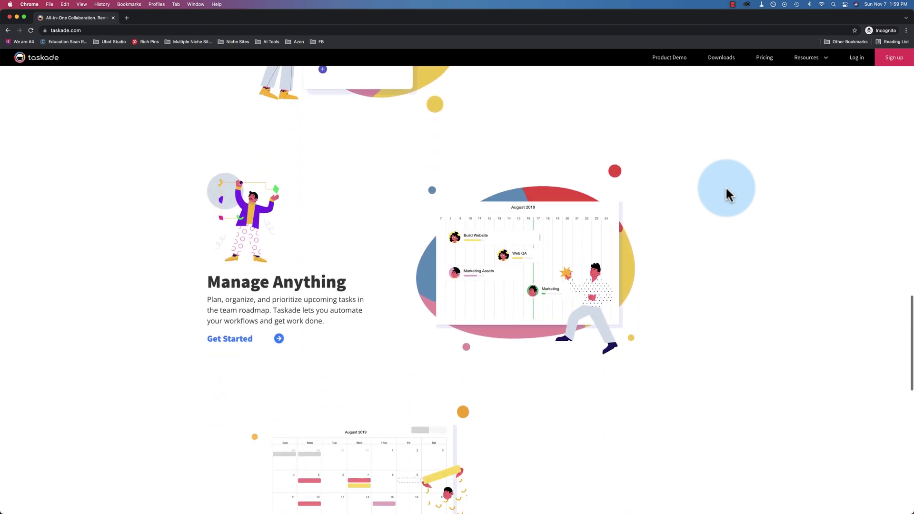
scroll(725, 187, down, 3)
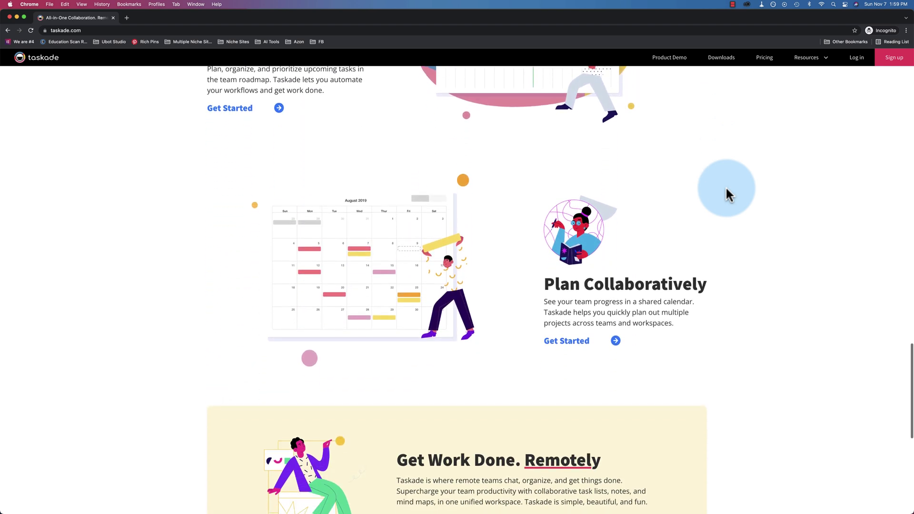
scroll(726, 187, down, 5)
scroll(725, 187, down, 5)
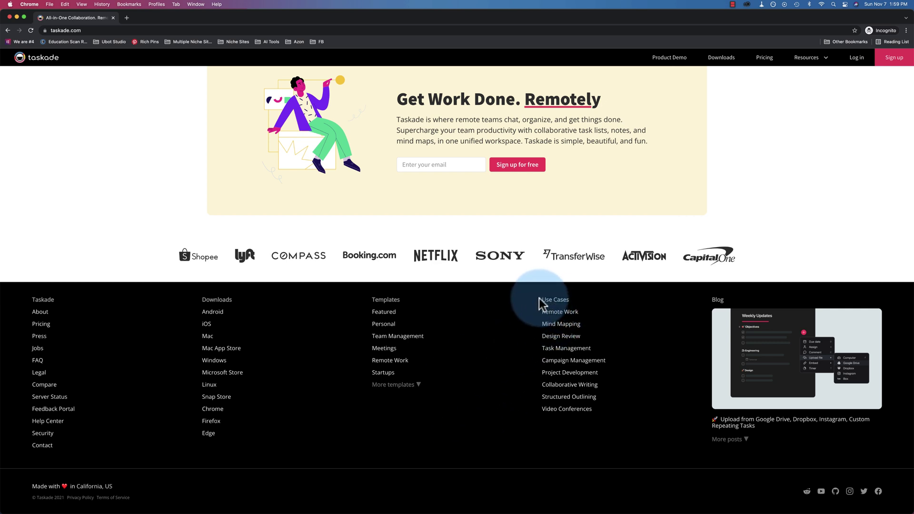
drag(539, 298, 594, 416)
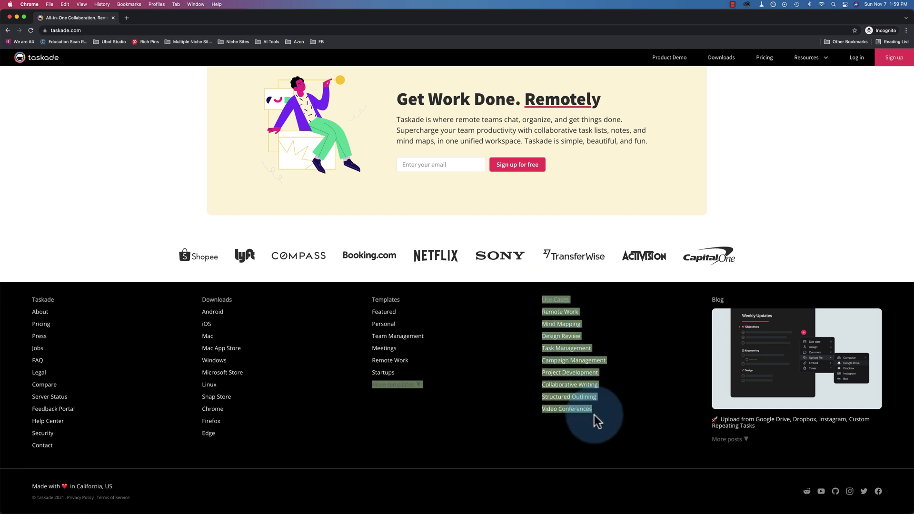
click(594, 415)
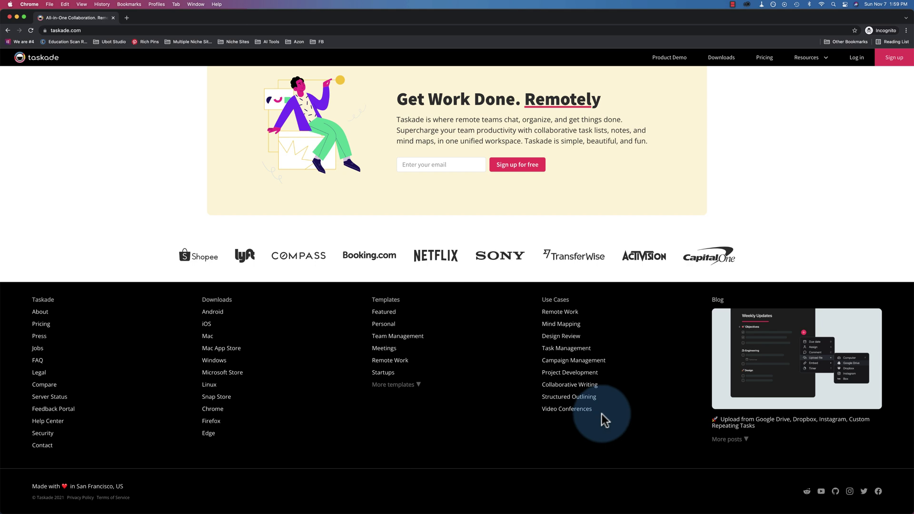
drag(602, 413, 672, 324)
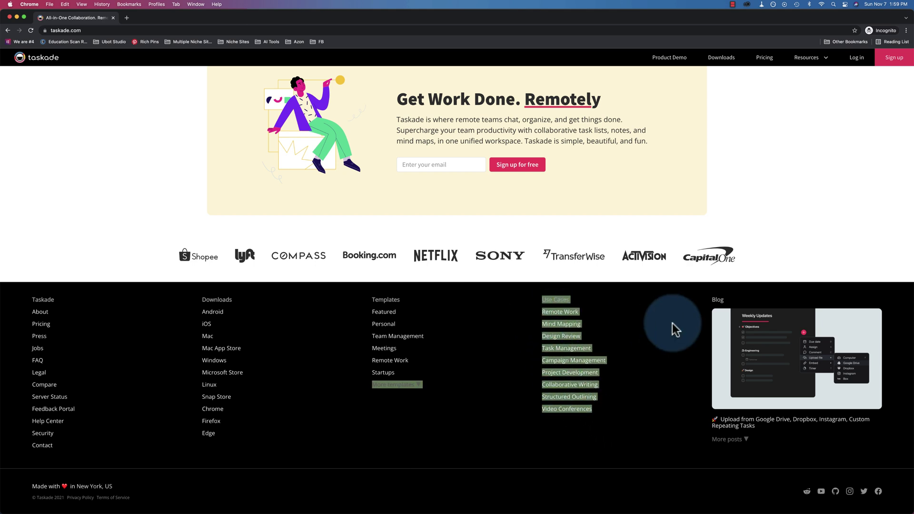
click(418, 384)
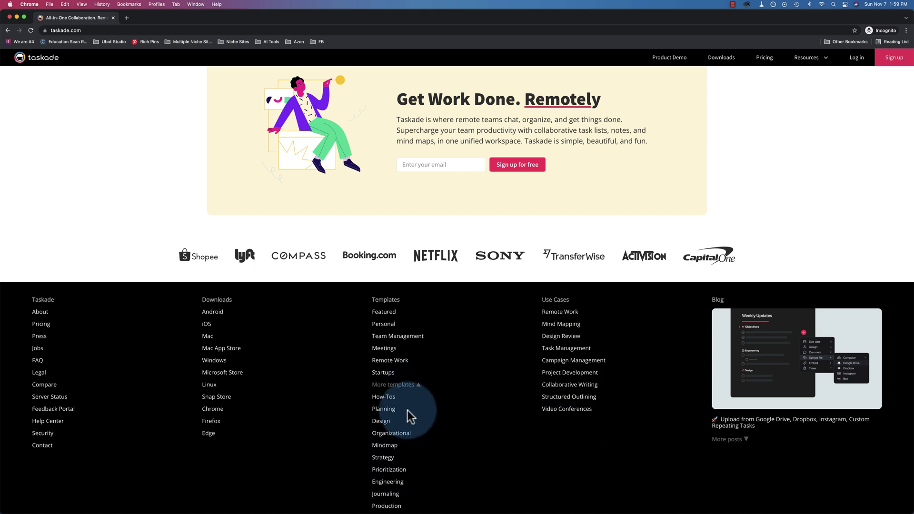
Step: Visit the Guides & Tutorials help center from Resources, then go back to the homepage
scroll(408, 410, down, 3)
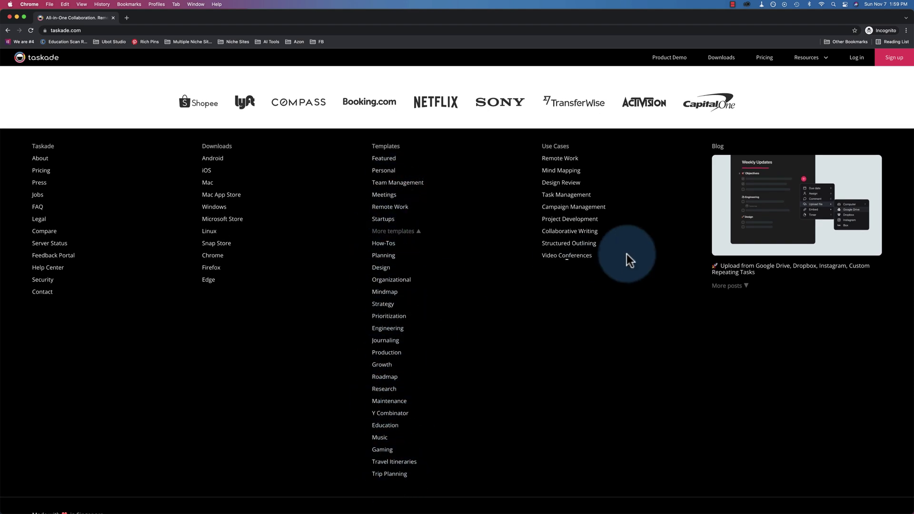
scroll(627, 254, up, 20)
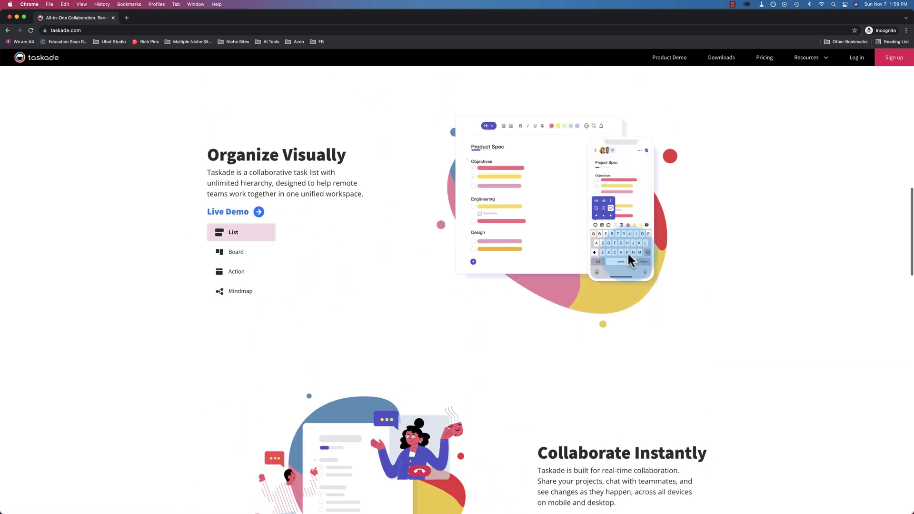
scroll(627, 253, up, 5)
click(826, 58)
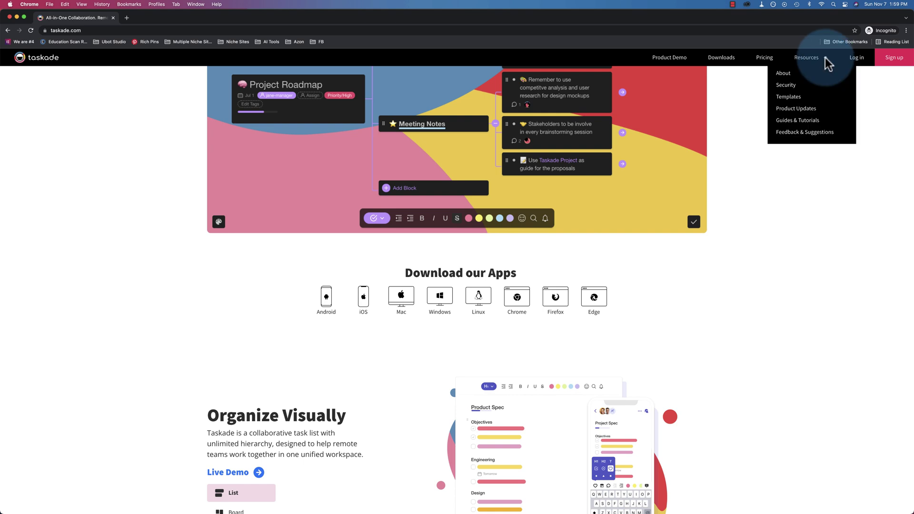
click(798, 120)
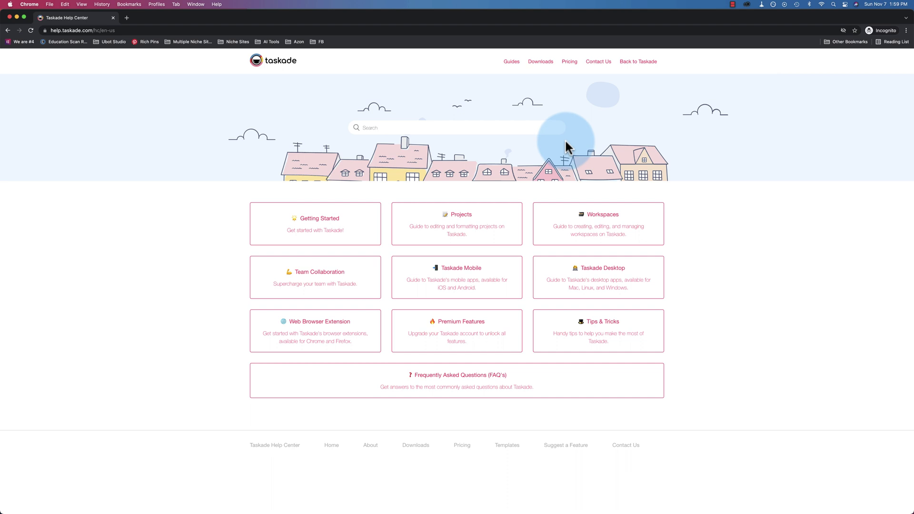
key(super+bracketleft)
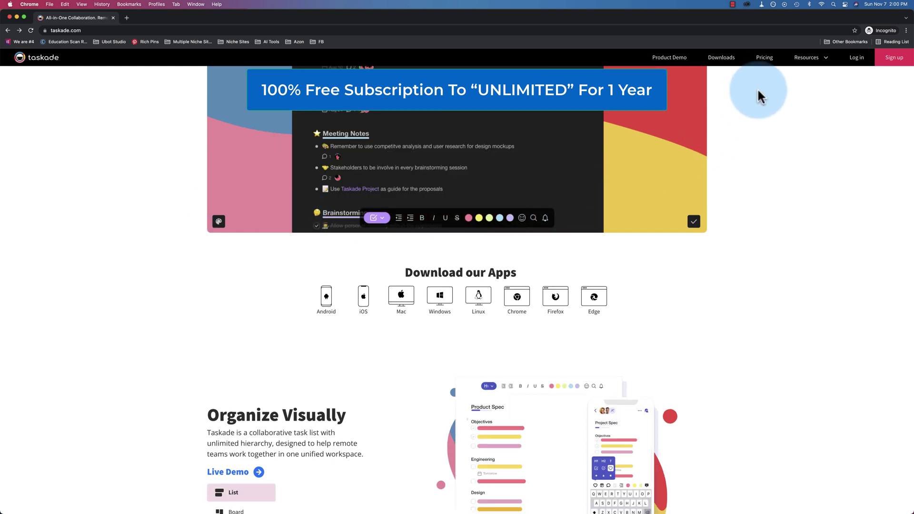
Step: Compare the Free, Unlimited and Organization plans on the Pricing page, then choose Unlimited
click(764, 58)
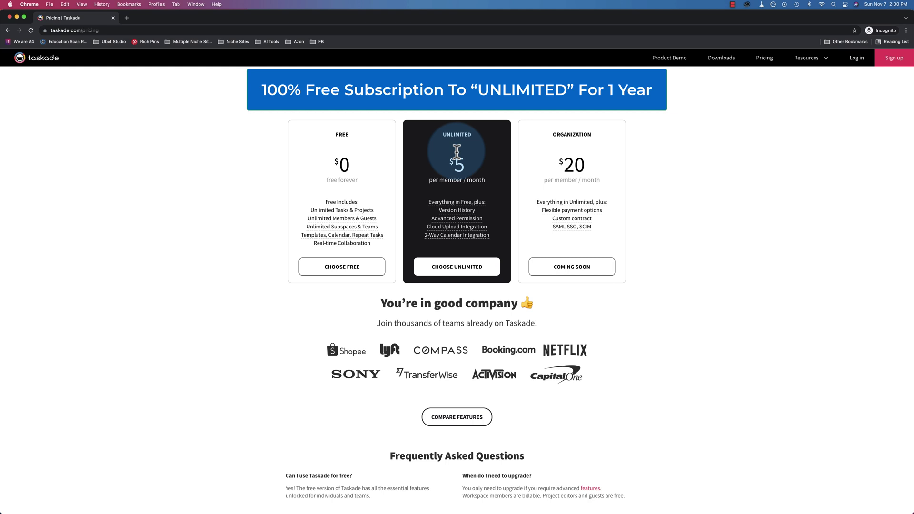
click(463, 269)
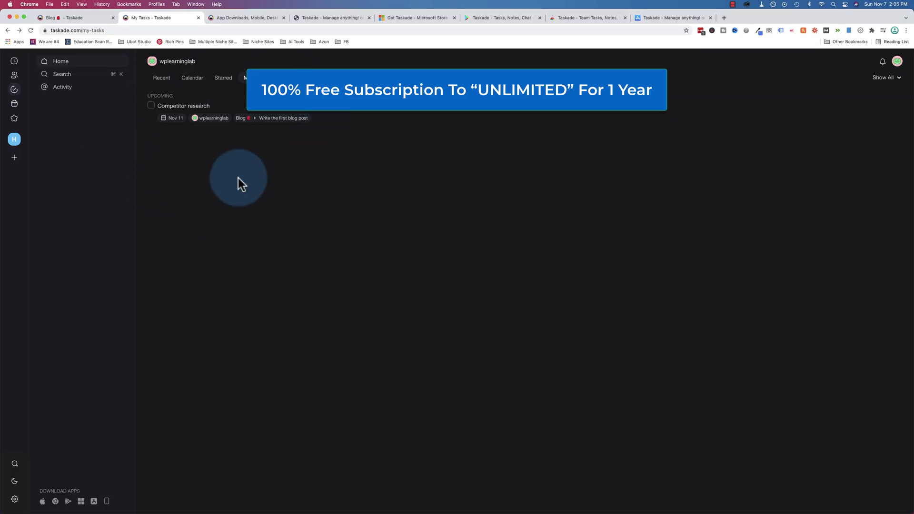
Step: Check Hiker's Life's Unlimited Yearly billing, then open the Unlimited plan's pricing and choose it
click(14, 504)
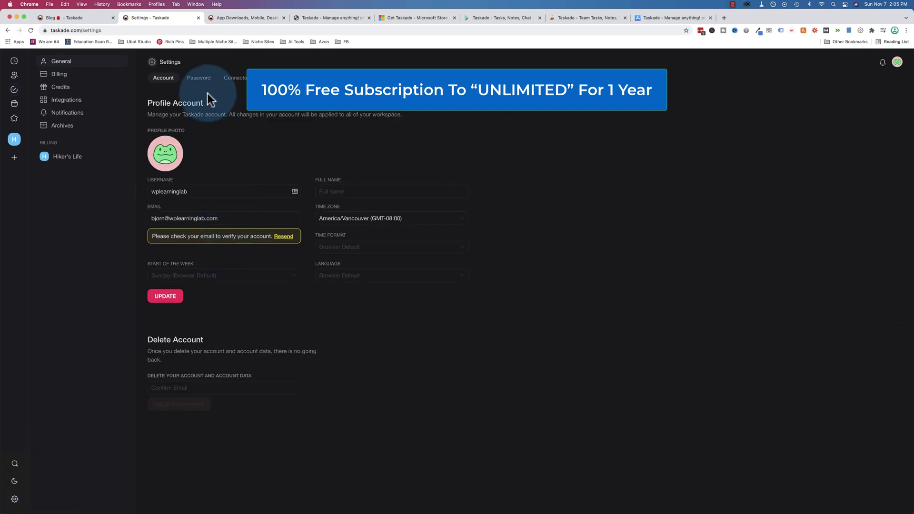
click(61, 75)
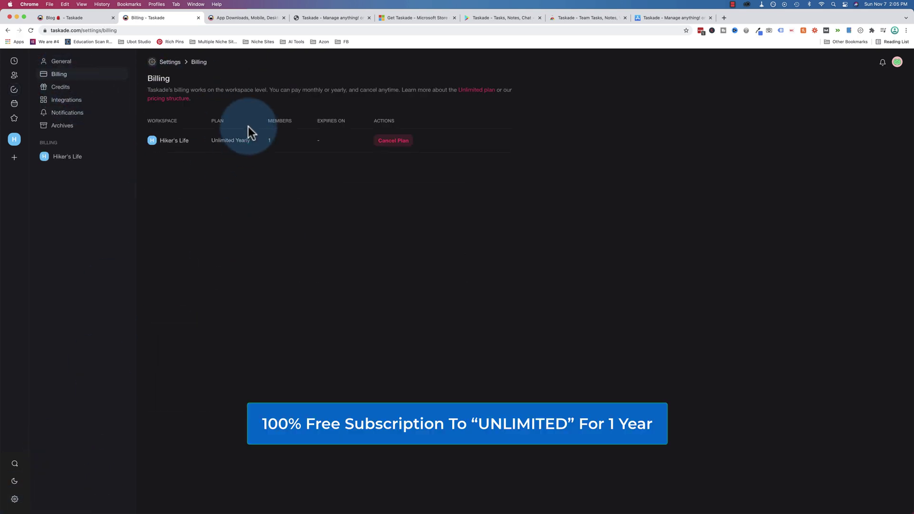
click(471, 91)
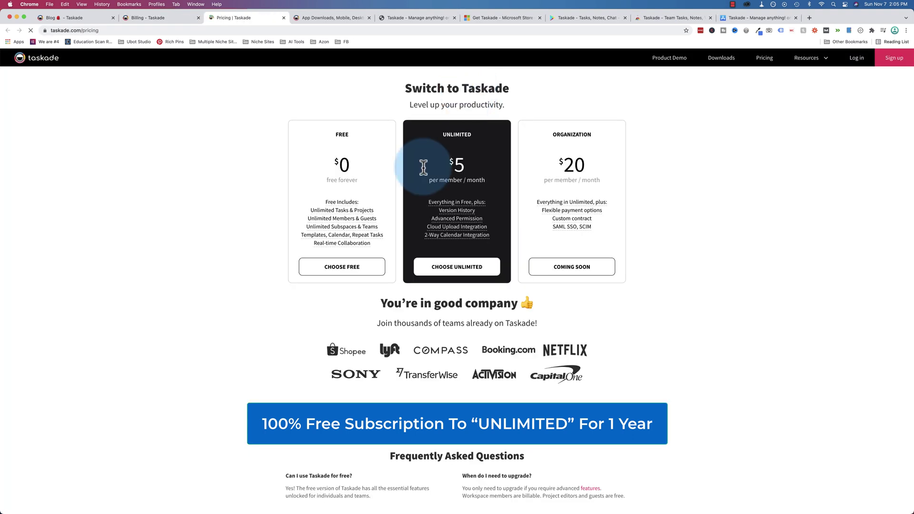
click(436, 275)
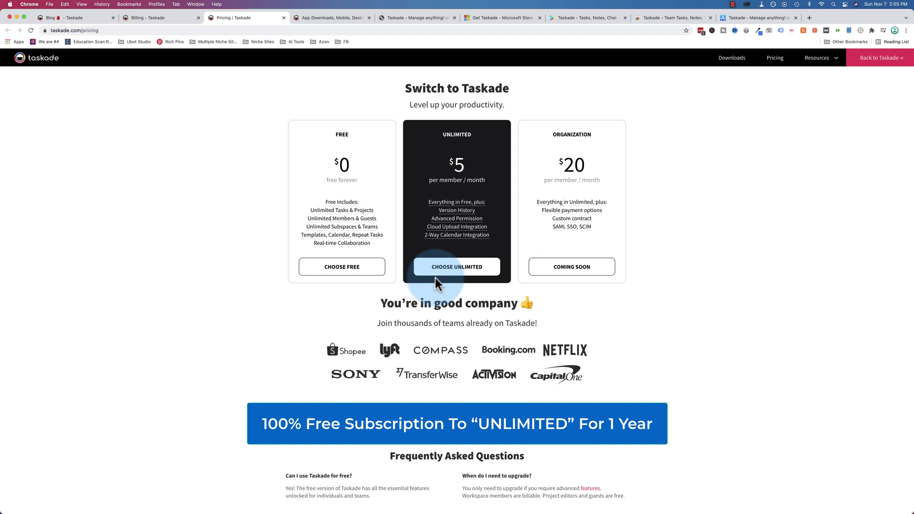
Step: Replace the pricing page's address with wplearninglab and select the typed text
click(306, 30)
text(wplearninglab)
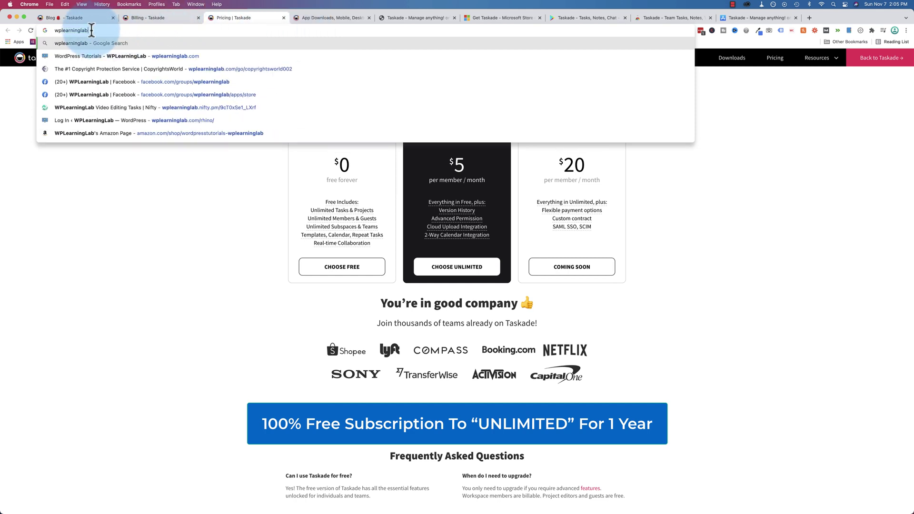
mouse_move(88, 31)
mouse_down()
mouse_move(54, 30)
mouse_move(76, 29)
mouse_up()
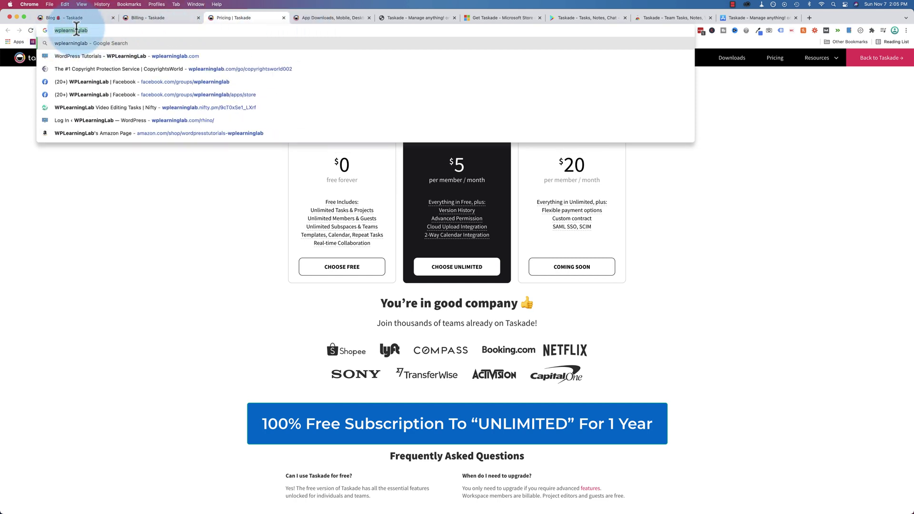